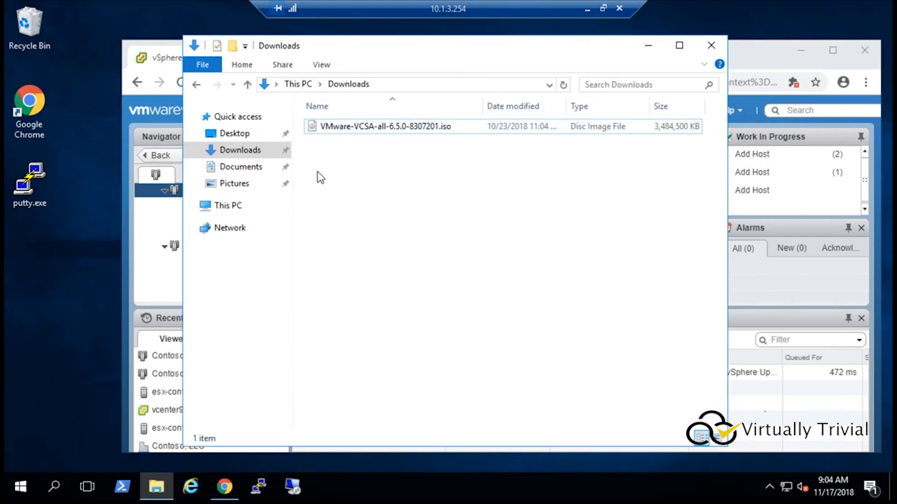
Step: Mount the VMware-VCSA-all-6.5.0-8307201.iso disc image from Downloads
{"action": "left_click", "coordinate": [365, 134]}
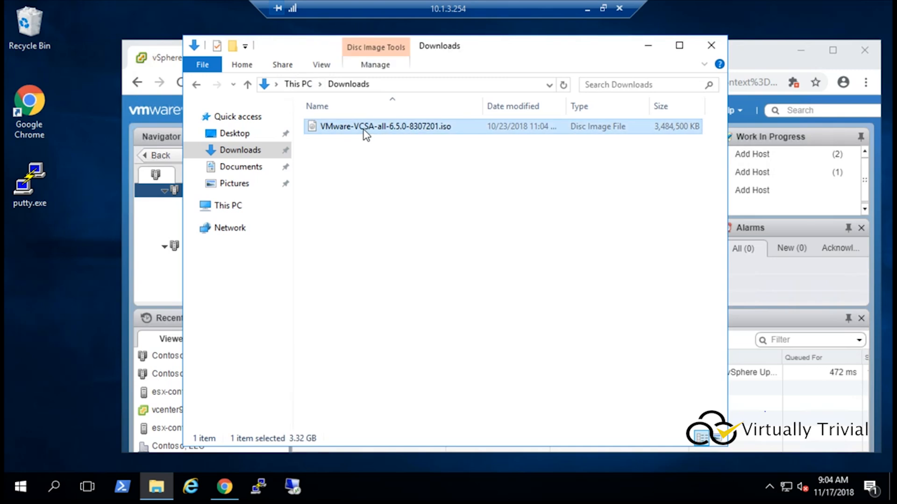
{"action": "right_click", "coordinate": [365, 134]}
{"action": "left_click", "coordinate": [416, 139]}
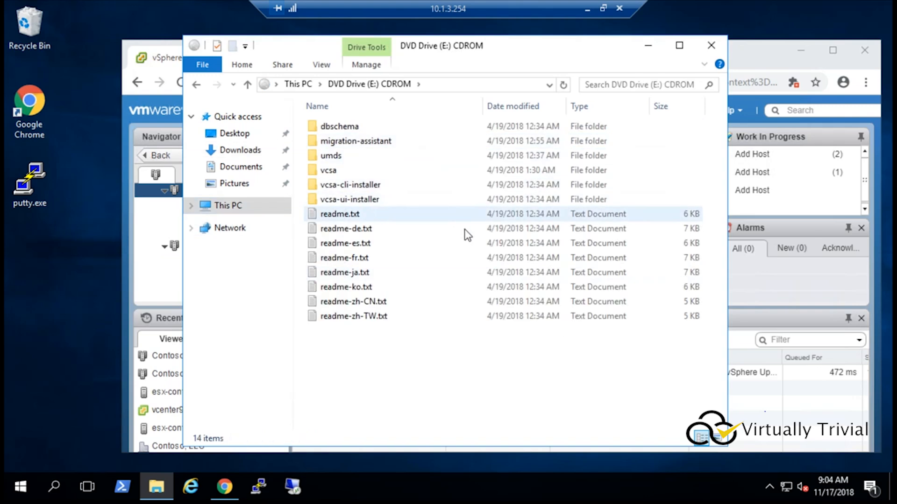
Step: Open the vcsa-ui-installer\win32 folder on the mounted drive and launch installer.exe
{"action": "double_click", "coordinate": [343, 205]}
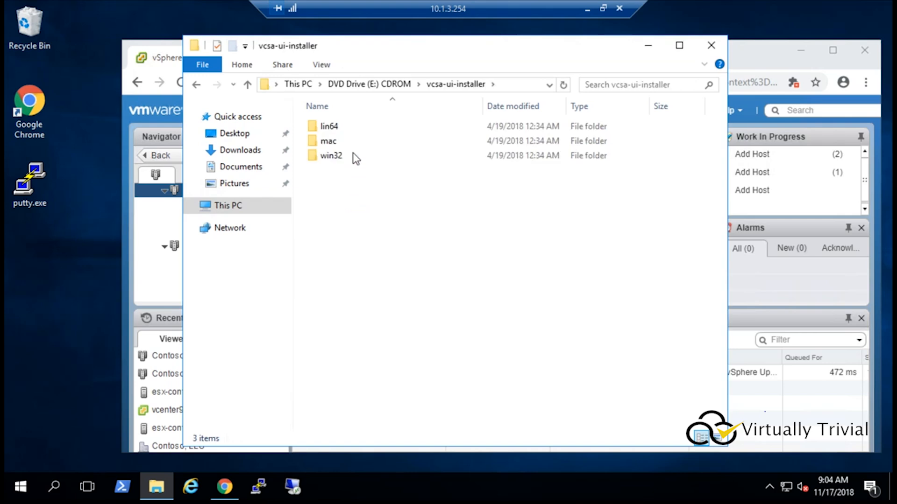
{"action": "double_click", "coordinate": [332, 156]}
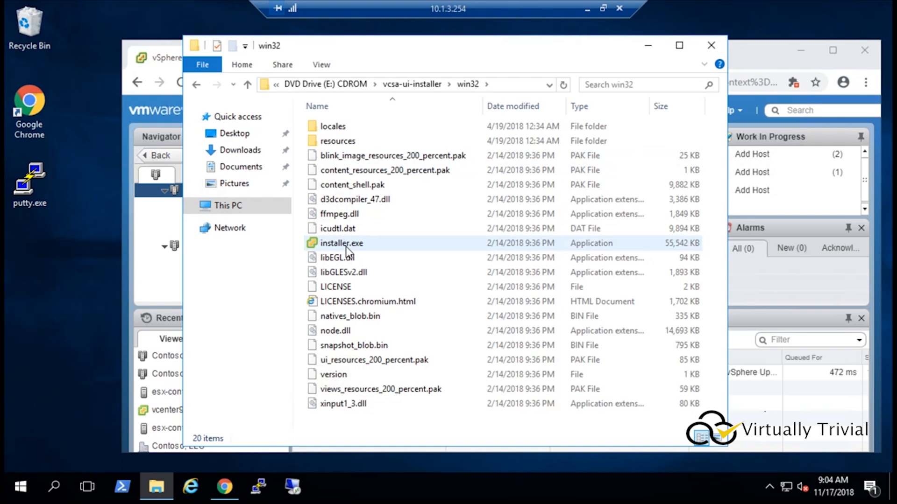
{"action": "double_click", "coordinate": [345, 244]}
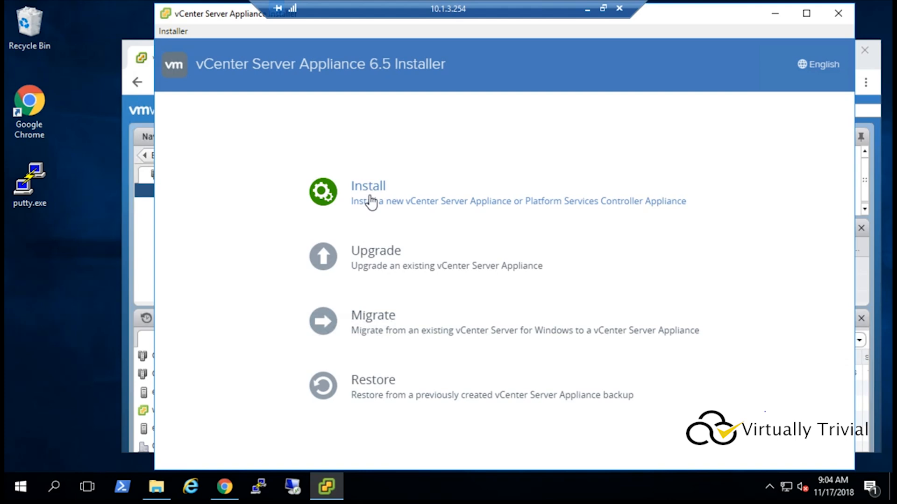
Step: Review the vCenter inventory in the vSphere Web Client, then return to the installer
{"action": "left_click", "coordinate": [138, 46]}
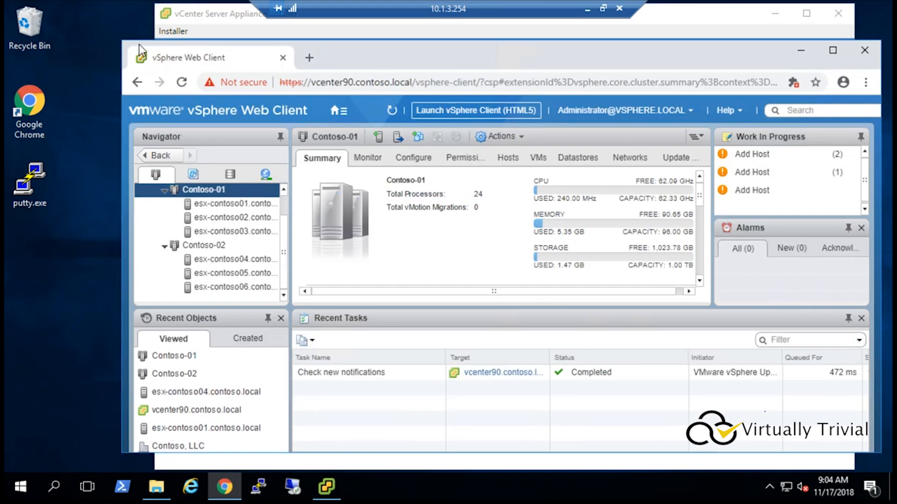
{"action": "scroll", "coordinate": [285, 205], "scroll_direction": "up", "scroll_amount": 1}
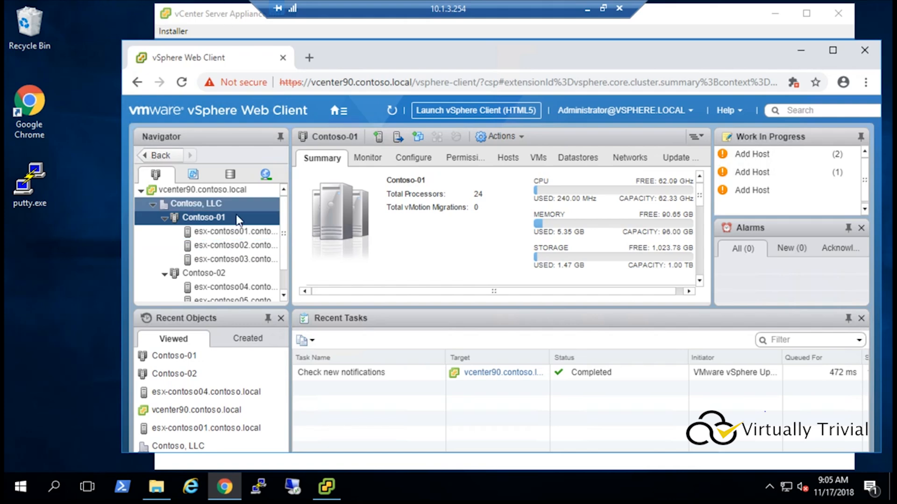
{"action": "left_click", "coordinate": [220, 16]}
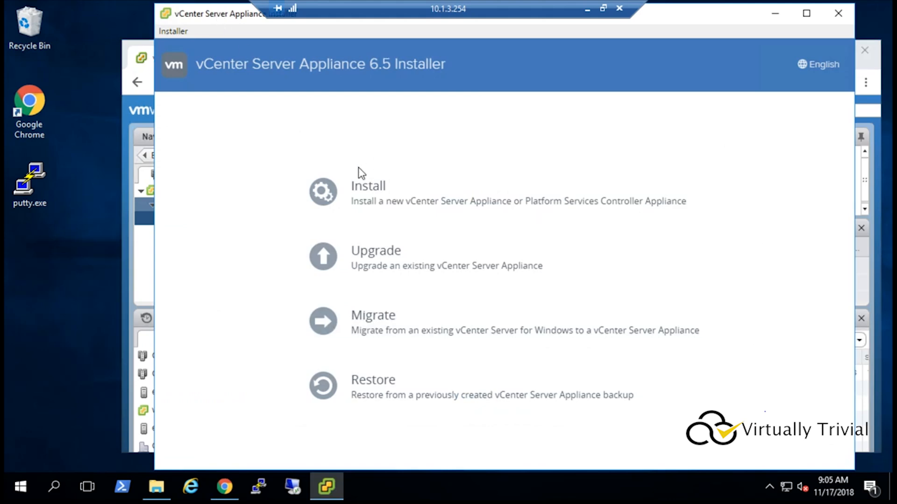
Step: Start a new appliance installation and accept the end user license agreement
{"action": "left_click", "coordinate": [369, 189]}
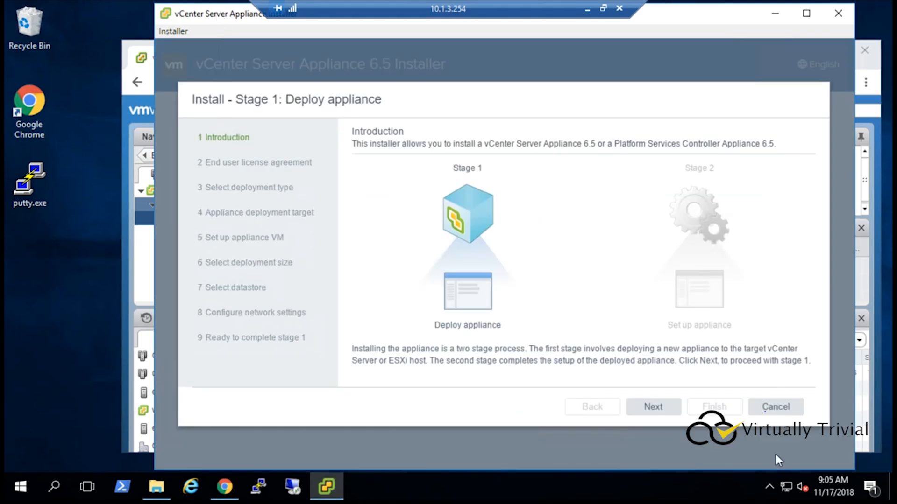
{"action": "left_click", "coordinate": [647, 407]}
{"action": "left_click", "coordinate": [410, 384]}
{"action": "left_click", "coordinate": [649, 407]}
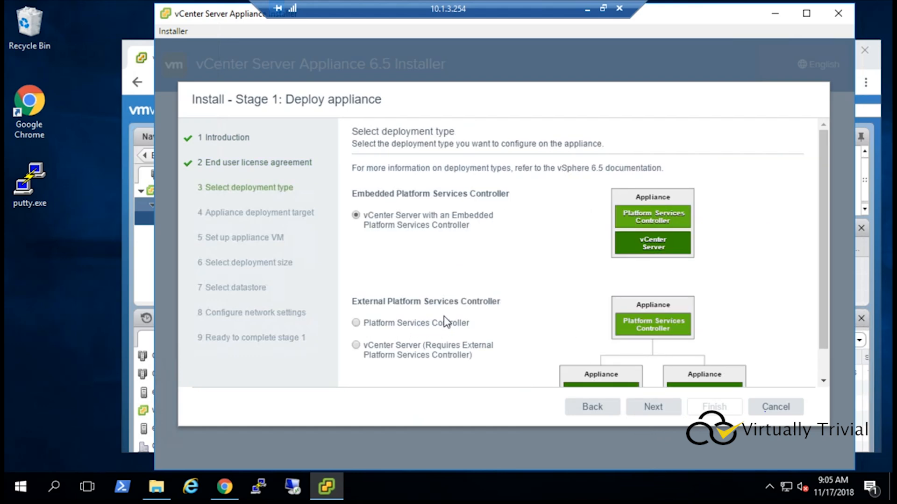
Step: Choose the external Platform Services Controller deployment type
{"action": "left_click", "coordinate": [427, 333]}
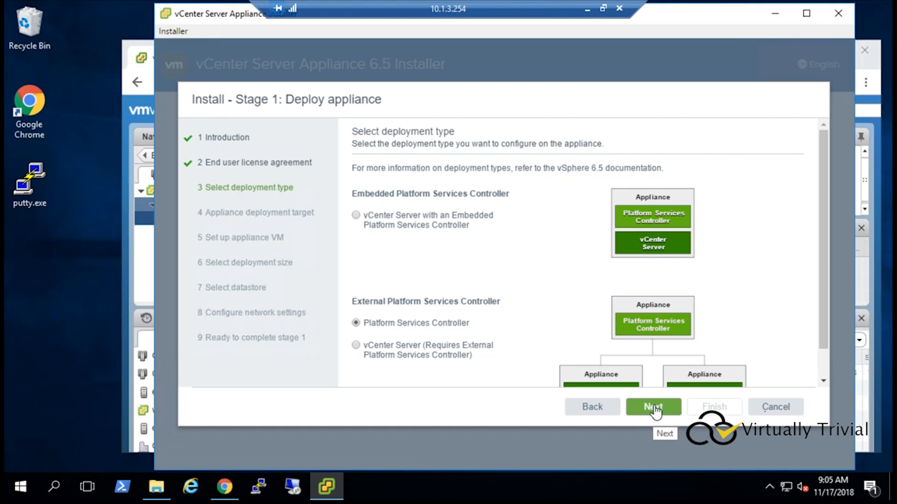
{"action": "left_click", "coordinate": [654, 407]}
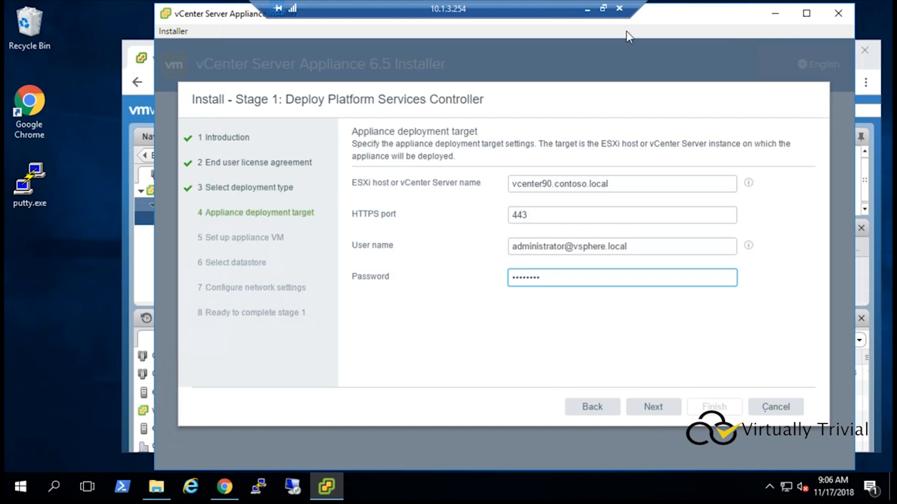
Step: Confirm the vcenter90.contoso.local deployment target and select the Contoso, LLC datacenter as the VM folder
{"action": "left_click", "coordinate": [661, 411]}
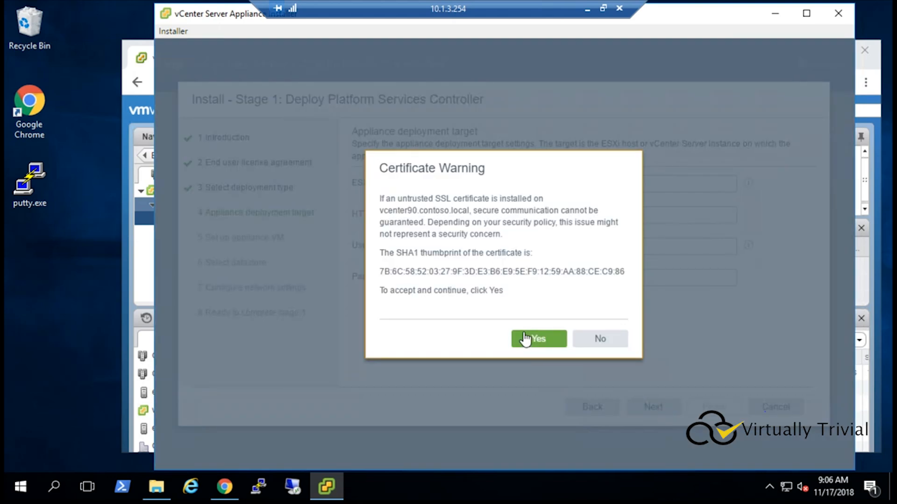
{"action": "left_click", "coordinate": [524, 332]}
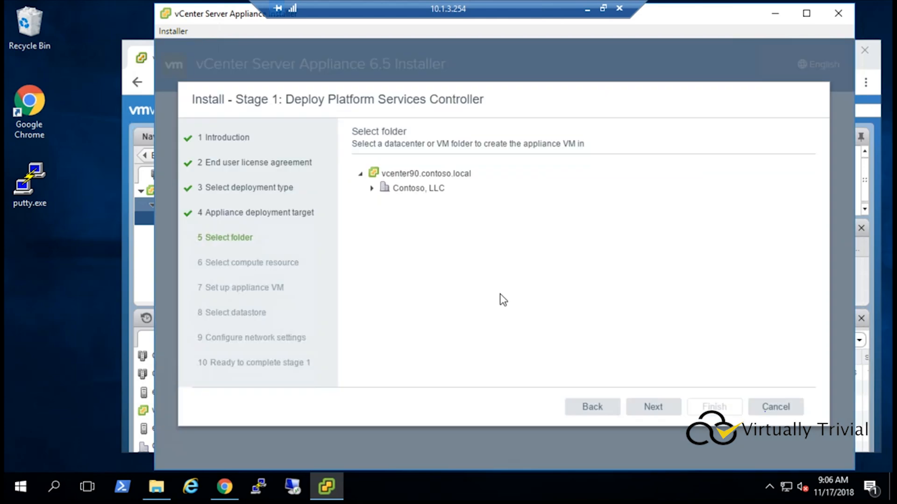
{"action": "left_click", "coordinate": [372, 191]}
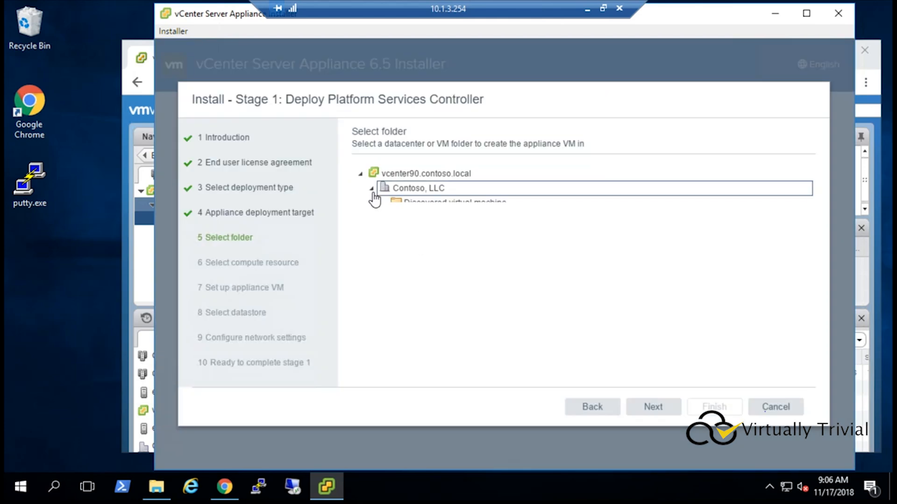
{"action": "left_click", "coordinate": [425, 193]}
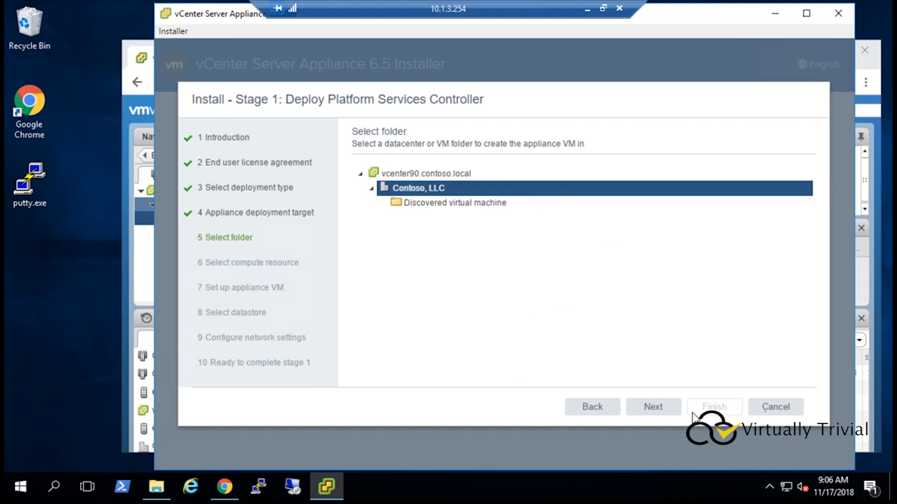
{"action": "left_click", "coordinate": [652, 410]}
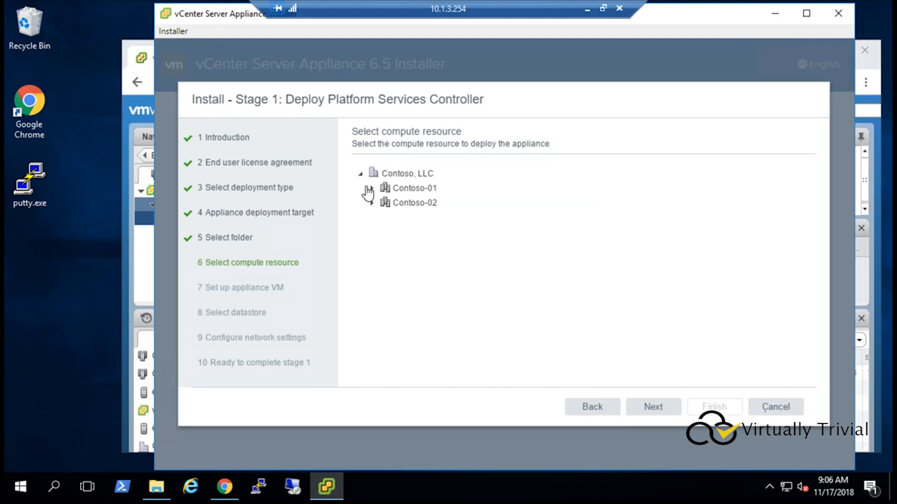
Step: Select host esx-contoso02.contoso.local in cluster Contoso-01 as the compute resource
{"action": "left_click", "coordinate": [371, 189]}
{"action": "left_click", "coordinate": [424, 204]}
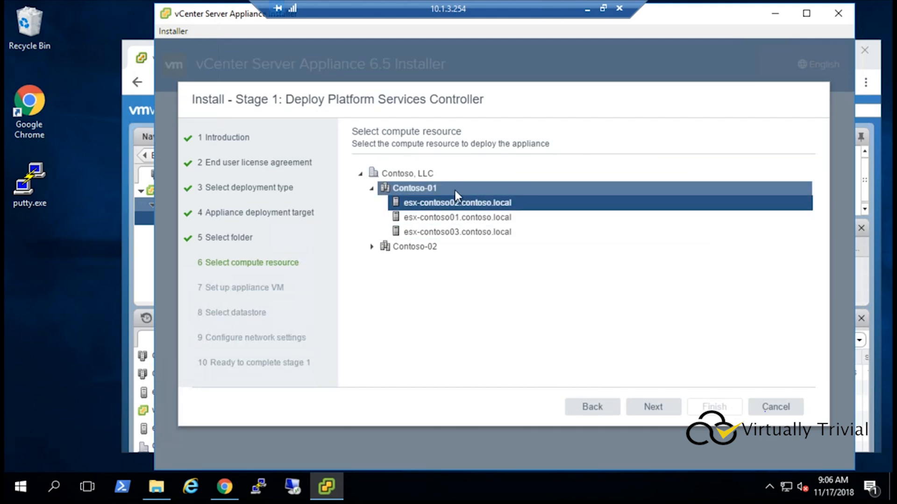
{"action": "left_click", "coordinate": [652, 404]}
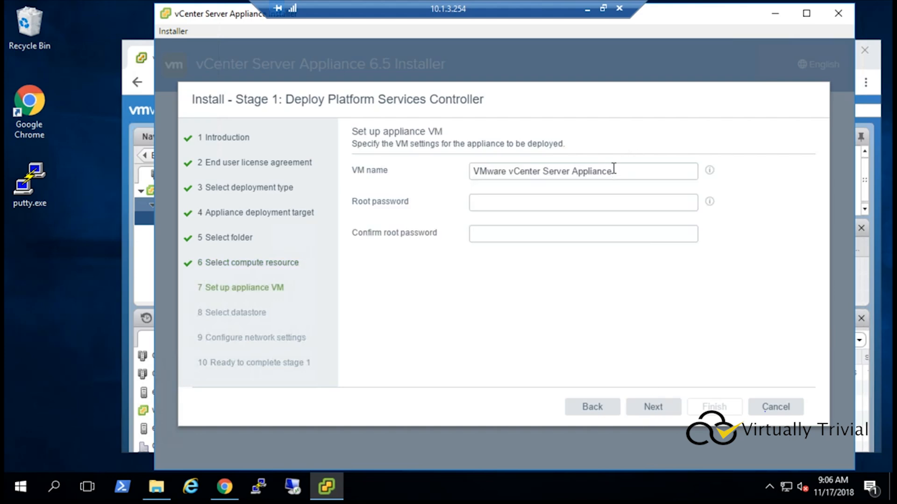
Step: Name the appliance VM PSC01 and enter the root password
{"action": "triple_click", "coordinate": [613, 171]}
{"action": "type", "text": "PSC01"}
{"action": "key", "text": "Tab"}
{"action": "type", "text": "VMware1!"}
{"action": "key", "text": "Tab"}
{"action": "type", "text": "VMware1!"}
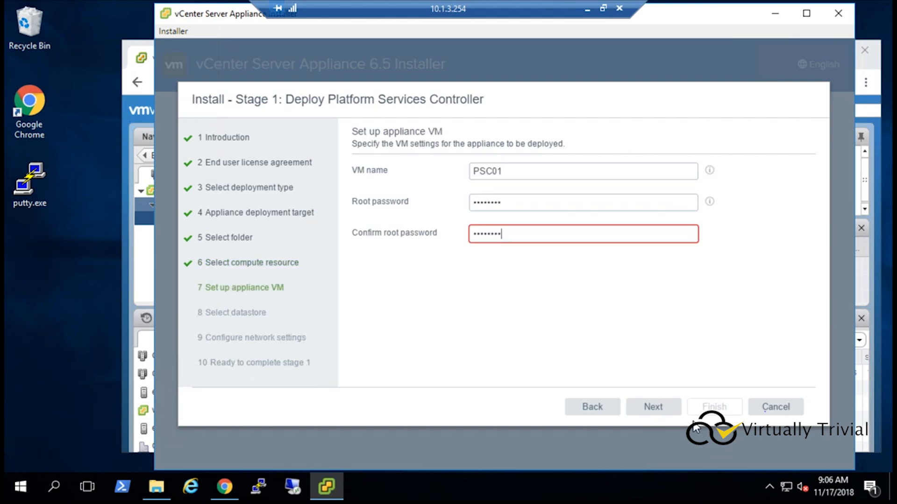
{"action": "left_click", "coordinate": [658, 411]}
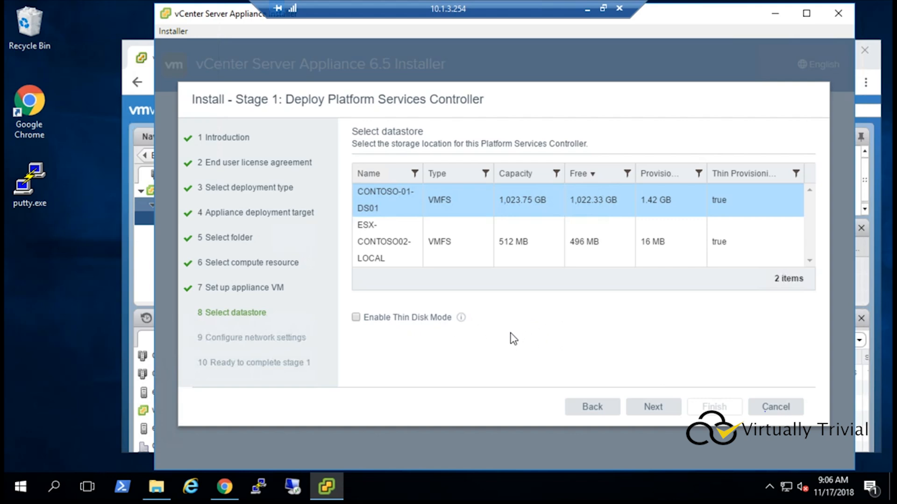
Step: Accept the CONTOSO-01-DS01 datastore and set the network to VLAN_3
{"action": "left_click", "coordinate": [657, 409]}
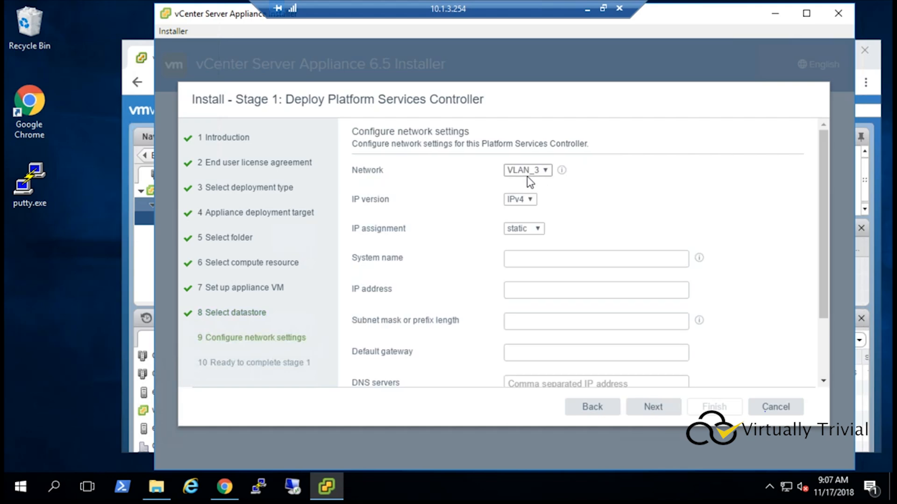
{"action": "left_click", "coordinate": [523, 170]}
{"action": "left_click", "coordinate": [521, 182]}
Step: Set system name psc01.contoso.local, IP 10.1.3.70, mask 255.255.255.0, gateway 10.1.3.1 and DNS server 10.1.3.10
{"action": "left_click", "coordinate": [522, 258]}
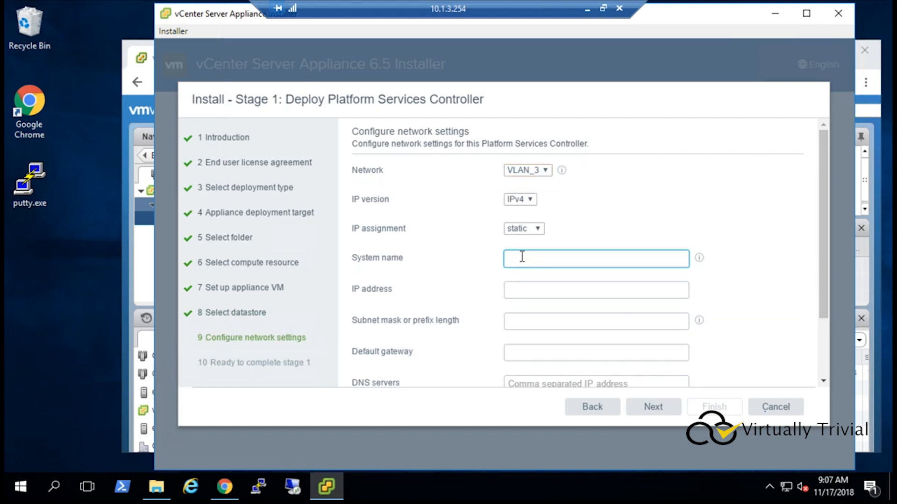
{"action": "type", "text": "psc01.contoso.local"}
{"action": "key", "text": "Tab"}
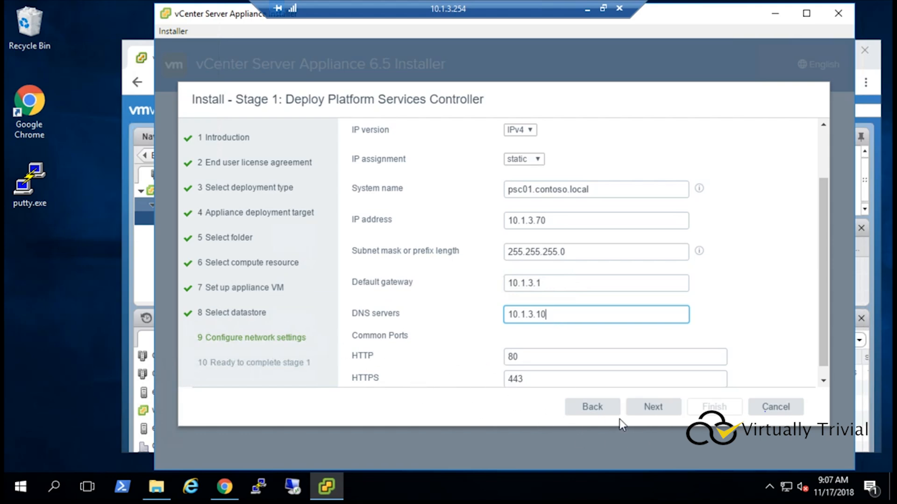
{"action": "left_click", "coordinate": [662, 412]}
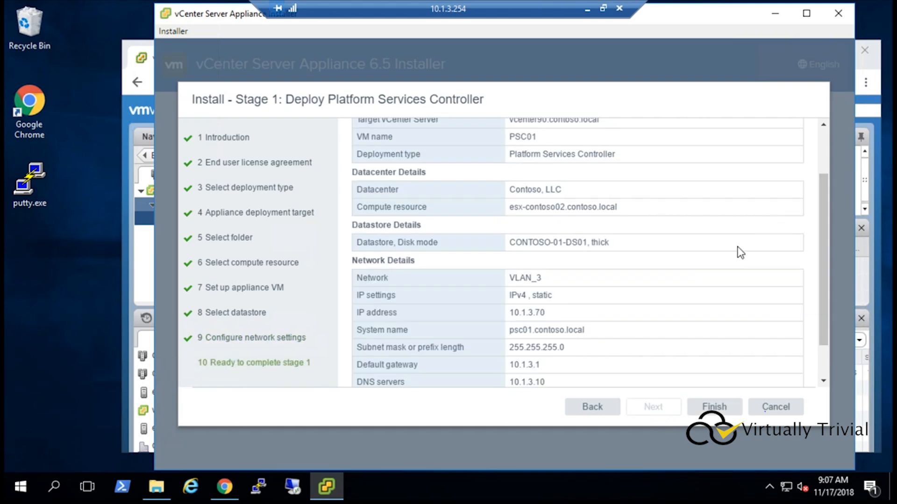
Step: Review the stage 1 summary and finish deploying the Platform Services Controller
{"action": "scroll", "coordinate": [583, 226], "scroll_direction": "down", "scroll_amount": 2}
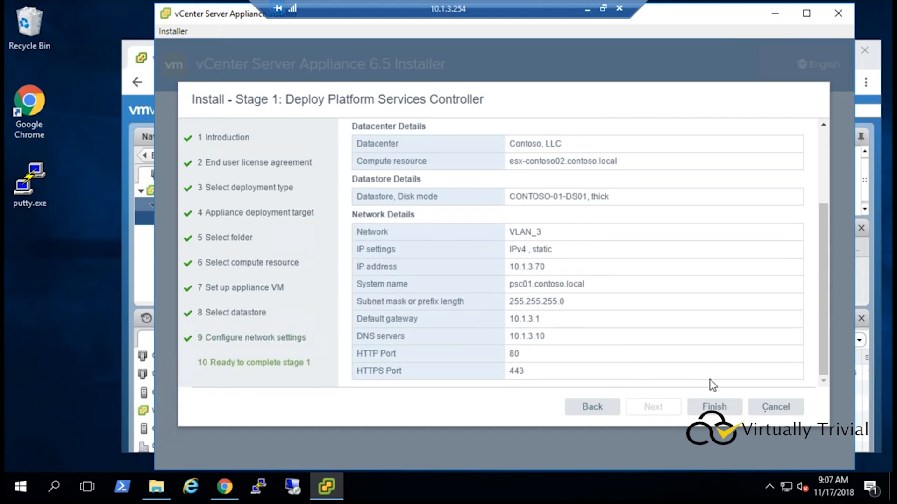
{"action": "left_click", "coordinate": [723, 411]}
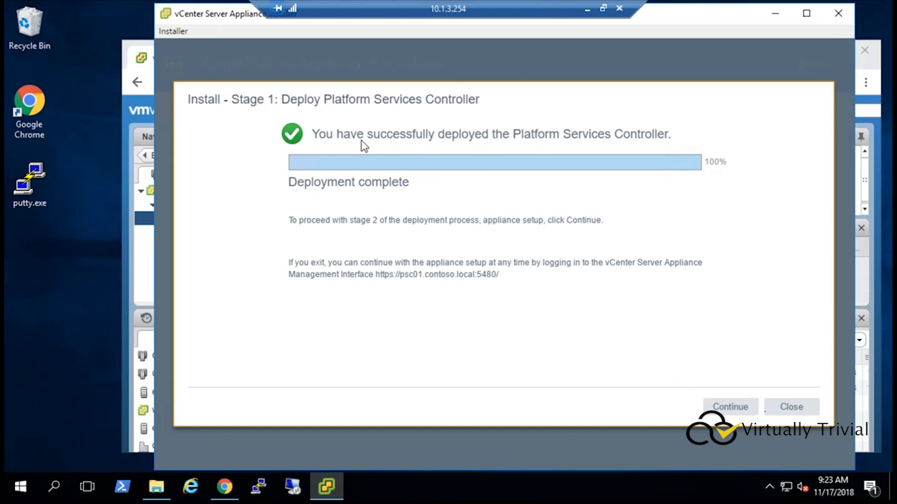
Step: Continue to stage 2 setup of the Platform Services Controller appliance
{"action": "left_click", "coordinate": [730, 407]}
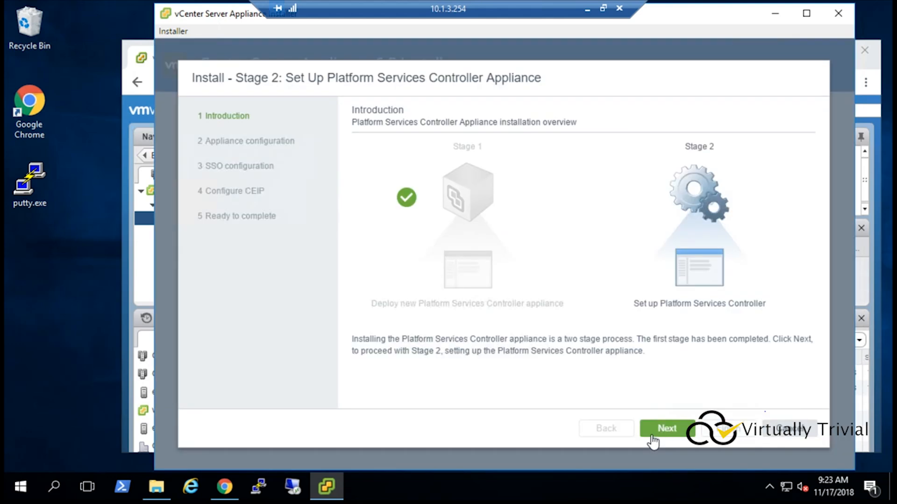
{"action": "left_click", "coordinate": [658, 428]}
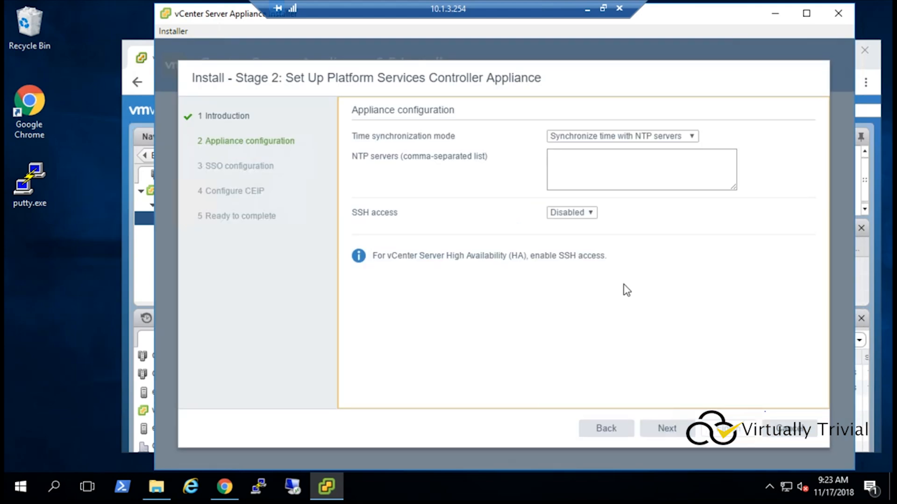
Step: Set the NTP server to 10.1.3.10 and enable SSH access
{"action": "left_click", "coordinate": [594, 155]}
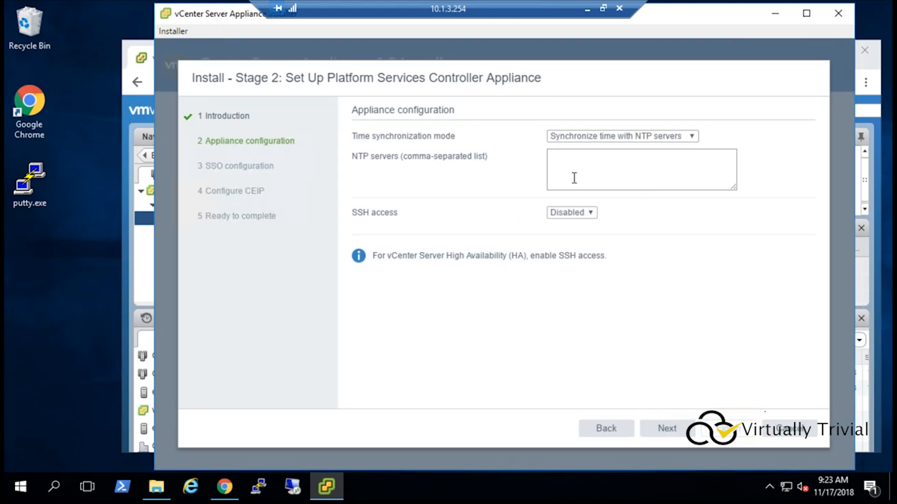
{"action": "type", "text": "10.1.3.10"}
{"action": "left_click", "coordinate": [566, 212]}
{"action": "left_click", "coordinate": [566, 232]}
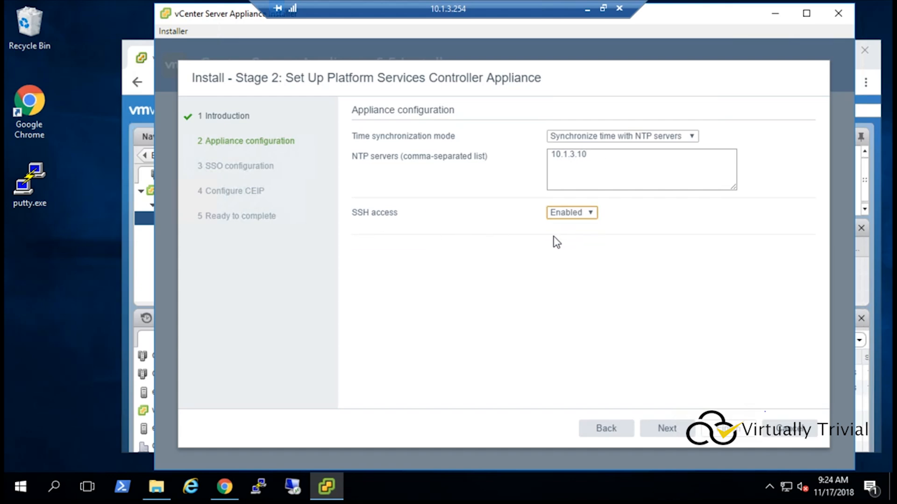
{"action": "left_click", "coordinate": [666, 428]}
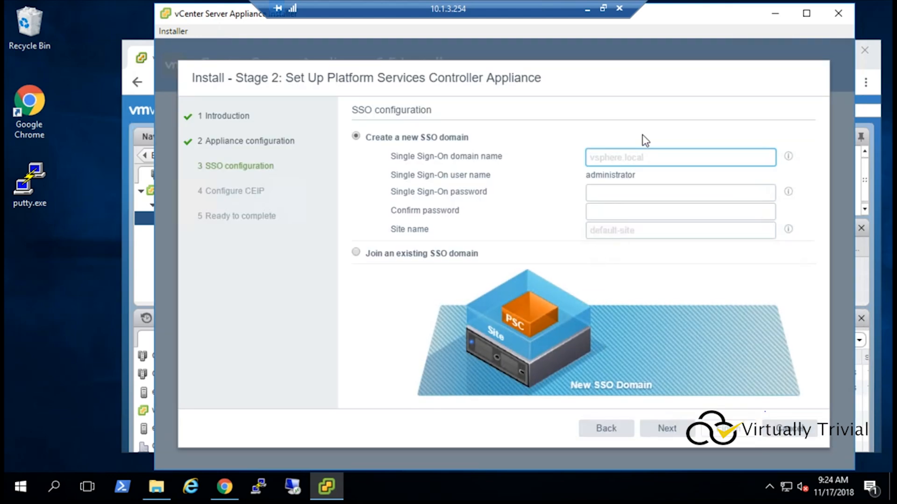
Step: Create a new SSO domain named vsphere.local
{"action": "type", "text": "vsp"}
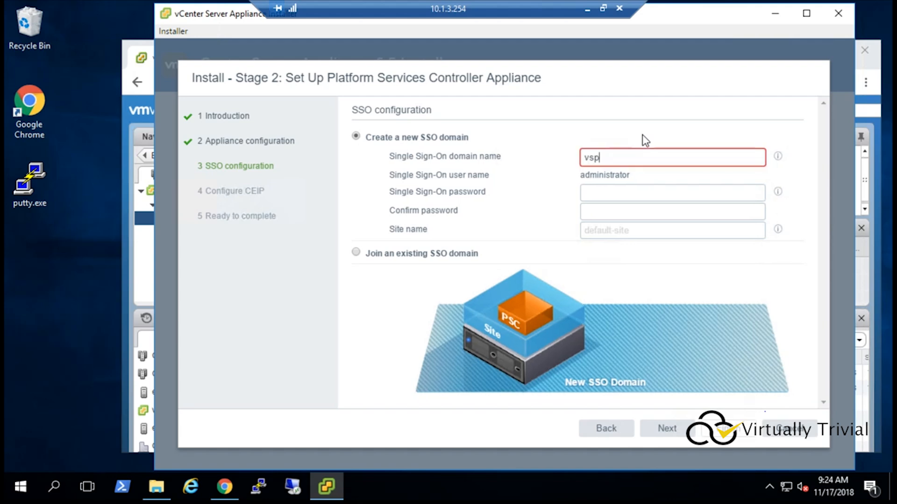
{"action": "type", "text": "here.local"}
{"action": "key", "text": "Tab"}
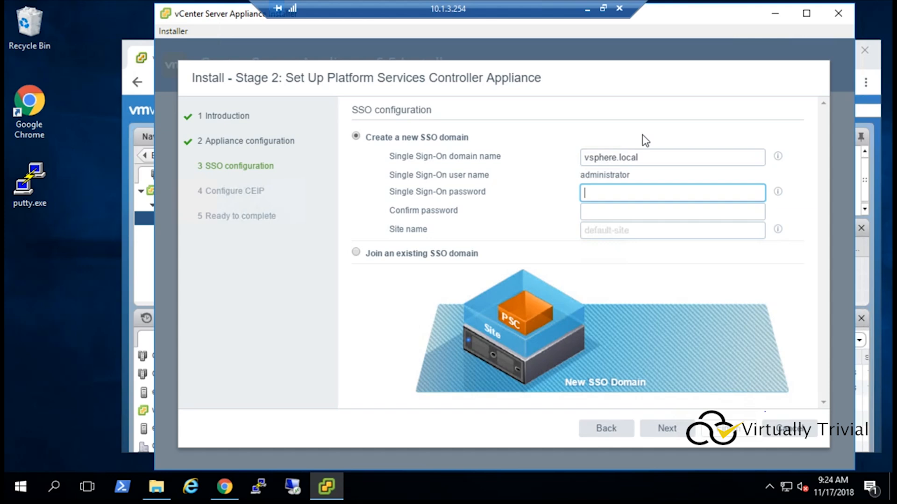
Step: Enter and confirm the Single Sign-On password
{"action": "type", "text": "•••••"}
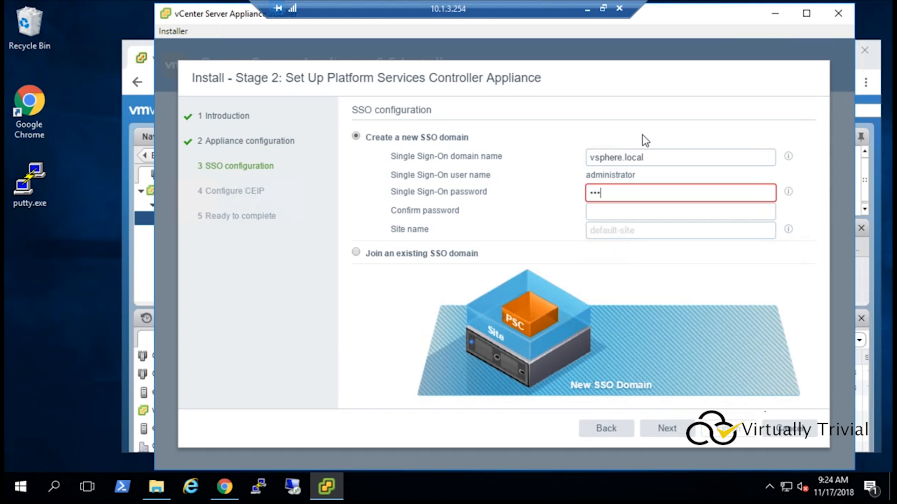
{"action": "key", "text": "BackSpace"}
{"action": "key", "text": "BackSpace"}
{"action": "key", "text": "BackSpace"}
{"action": "key", "text": "BackSpace"}
{"action": "key", "text": "BackSpace"}
{"action": "type", "text": "••••••••"}
{"action": "key", "text": "Tab"}
{"action": "type", "text": "••••••••"}
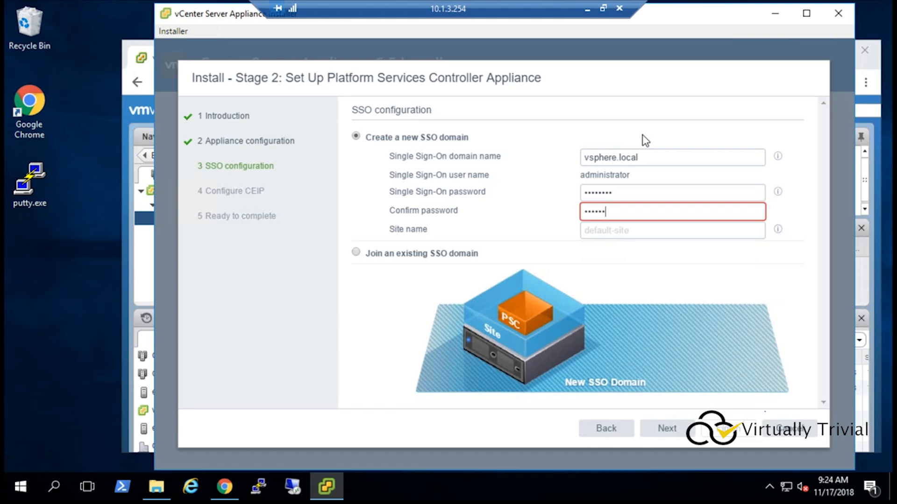
Step: Name the SSO site SITE01 and proceed to the CEIP page
{"action": "key", "text": "Tab"}
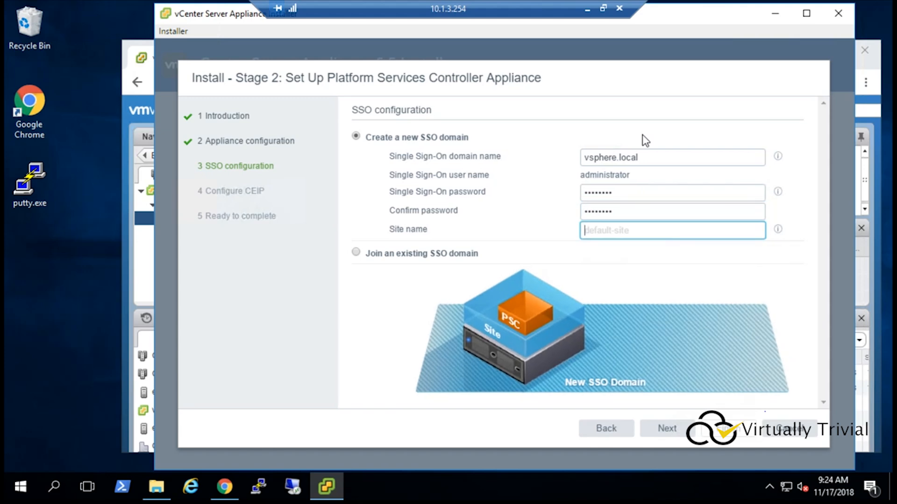
{"action": "type", "text": "SITE01"}
{"action": "left_click", "coordinate": [673, 433]}
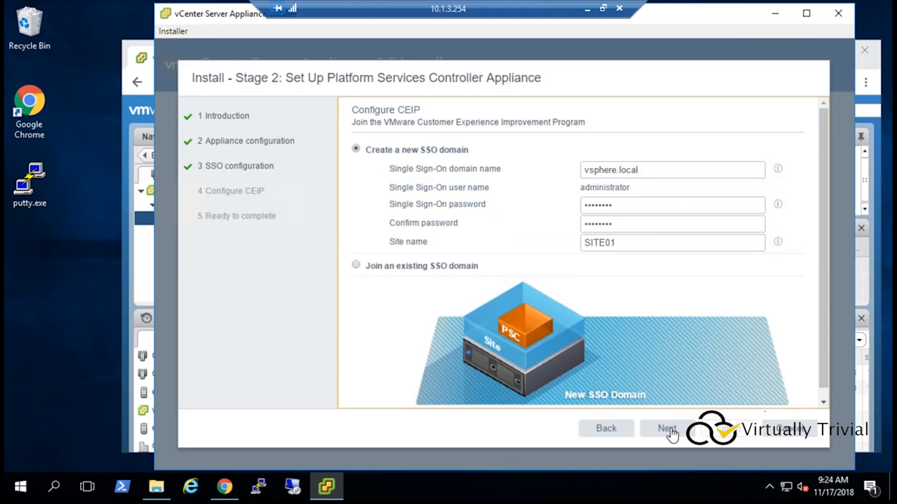
Step: Opt out of the Customer Experience Improvement Program and start the stage 2 setup, confirming the warning
{"action": "left_click", "coordinate": [357, 388]}
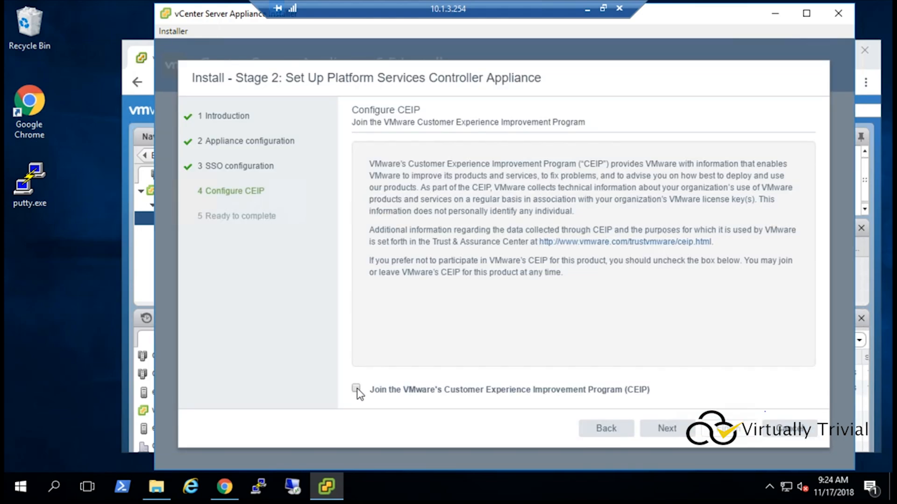
{"action": "left_click", "coordinate": [662, 431]}
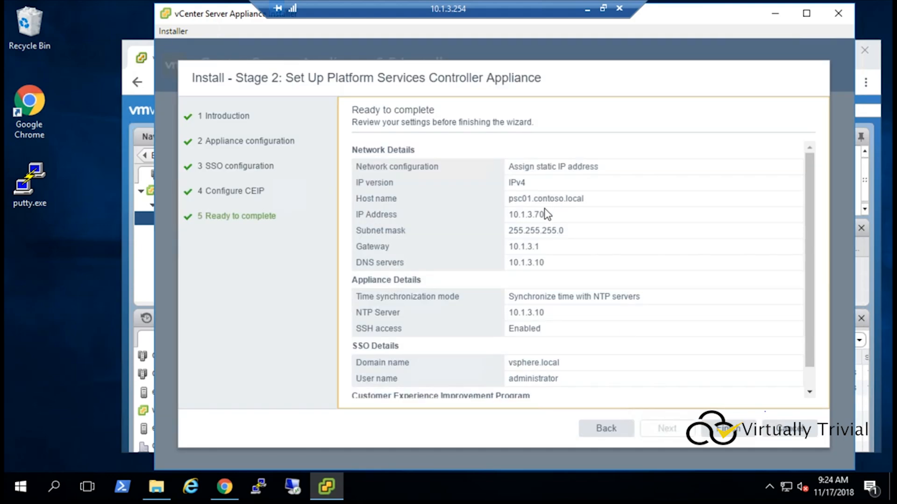
{"action": "scroll", "coordinate": [544, 210], "scroll_direction": "down", "scroll_amount": 2}
{"action": "left_click", "coordinate": [746, 438]}
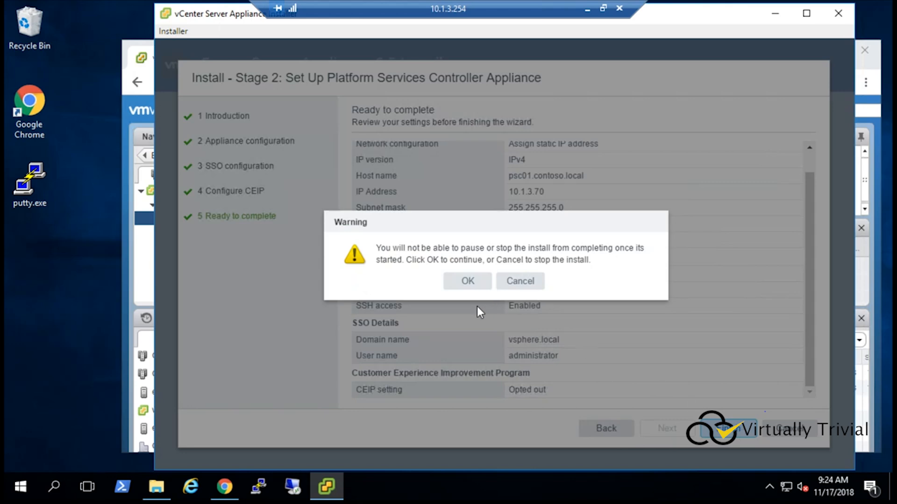
{"action": "left_click", "coordinate": [470, 282]}
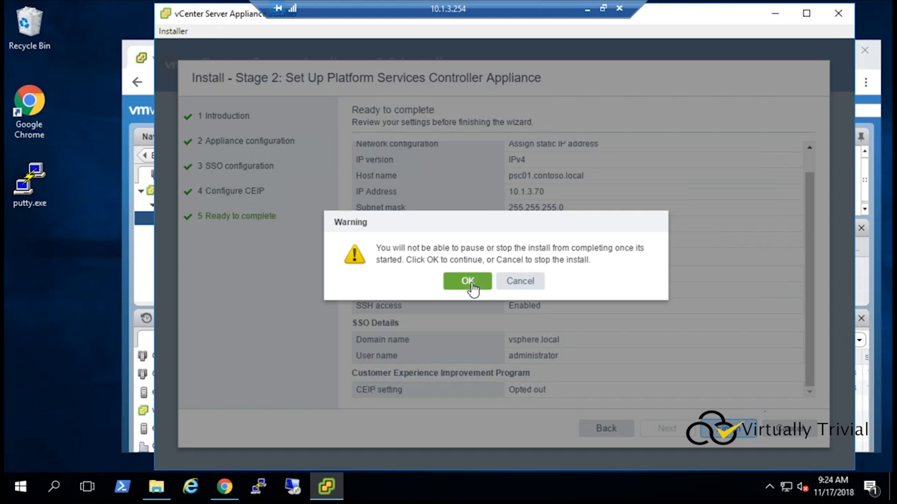
{"action": "left_click", "coordinate": [471, 283]}
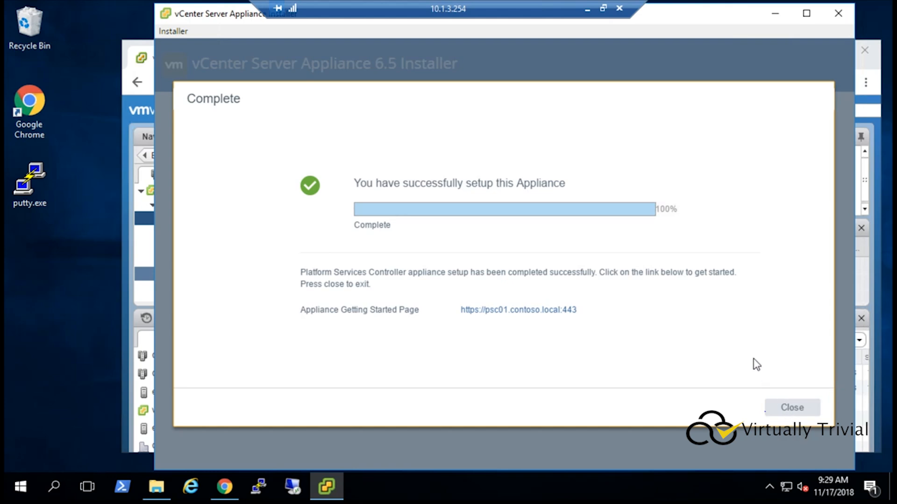
Step: Close the completed setup wizard and the browser's privacy error tab
{"action": "left_click", "coordinate": [794, 409]}
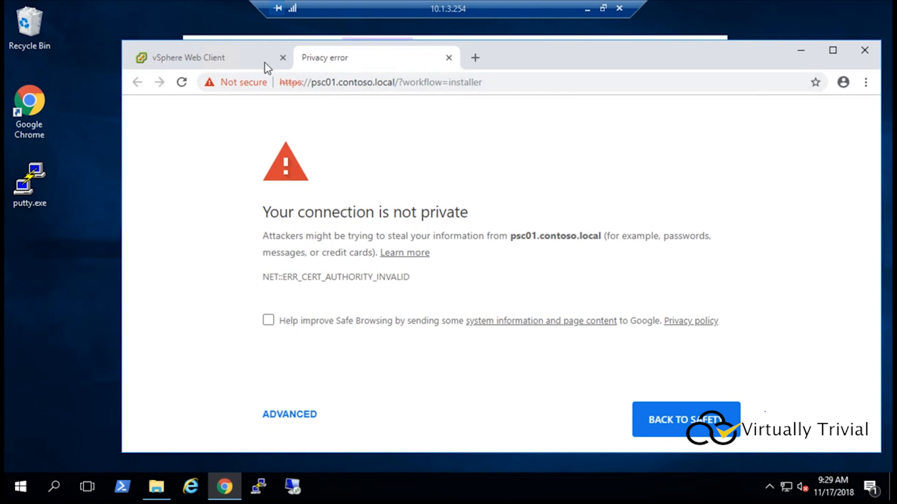
{"action": "left_click", "coordinate": [448, 57]}
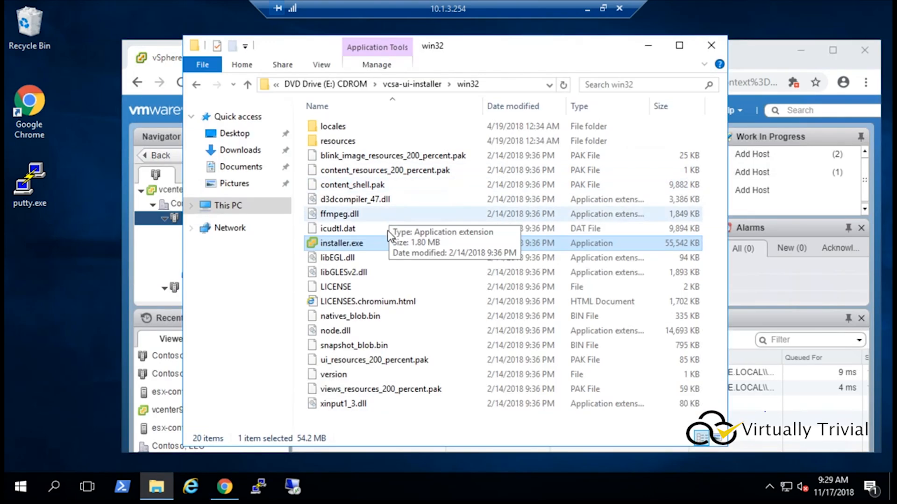
Step: Launch installer.exe from the vcsa-ui-installer win32 folder and start a new Install
{"action": "left_click", "coordinate": [360, 243]}
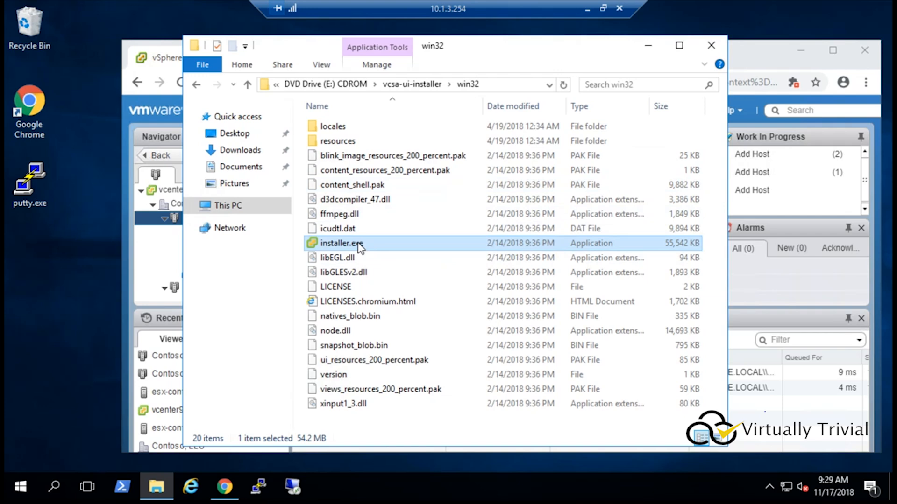
{"action": "double_click", "coordinate": [358, 245]}
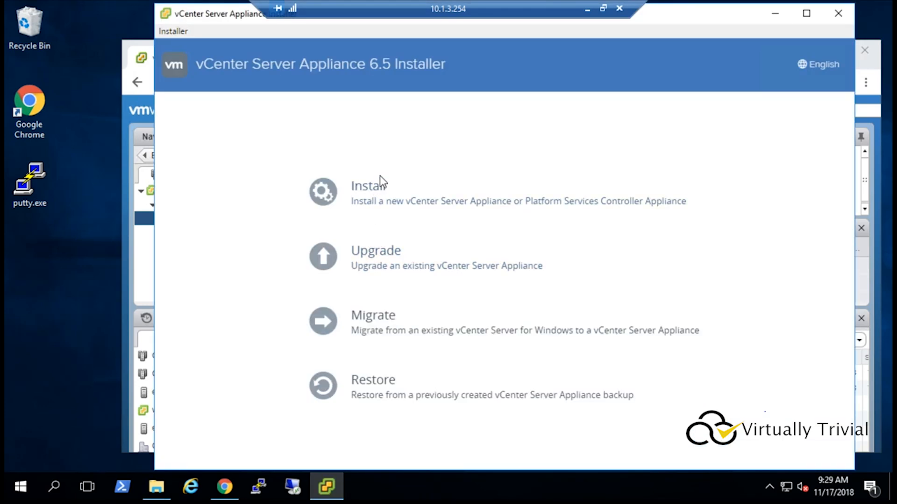
{"action": "left_click", "coordinate": [358, 202]}
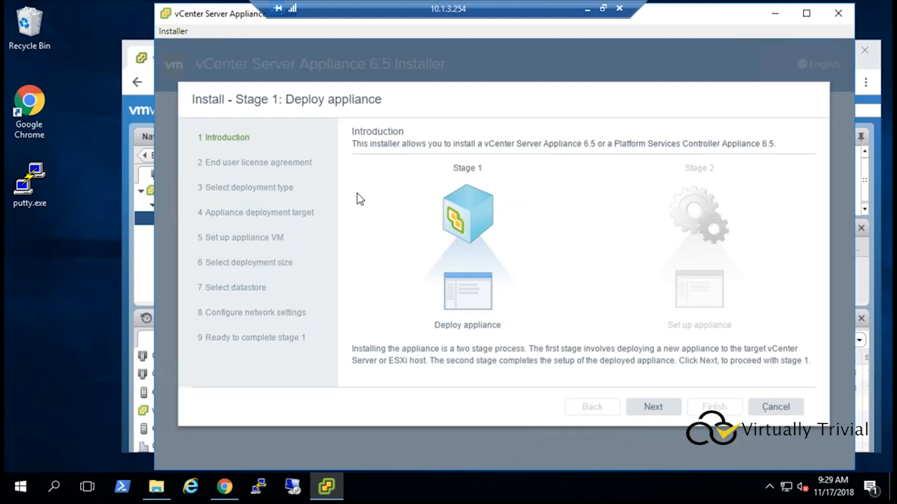
Step: Accept the license agreement and choose the external Platform Services Controller deployment type
{"action": "left_click", "coordinate": [652, 408]}
{"action": "left_click", "coordinate": [450, 384]}
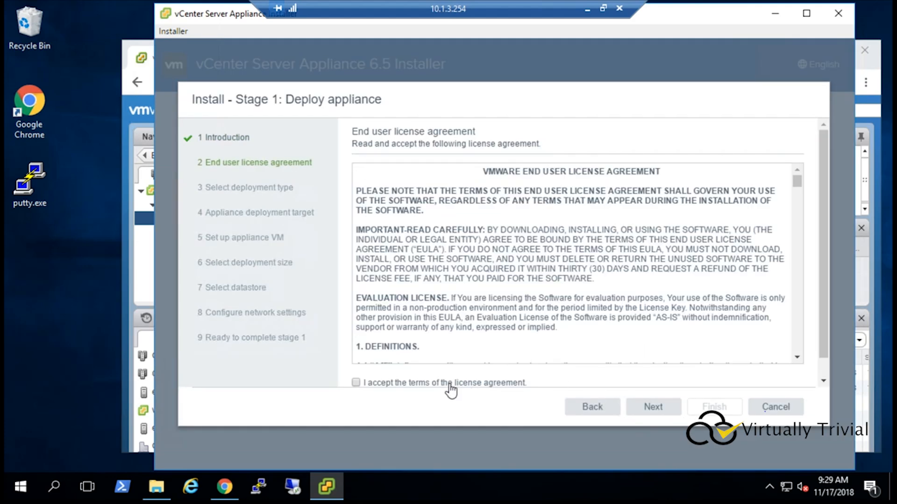
{"action": "left_click", "coordinate": [652, 407]}
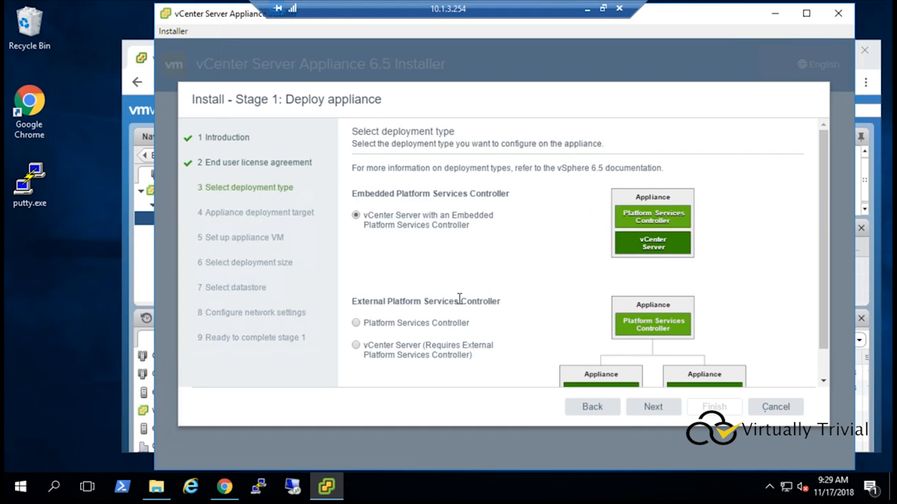
{"action": "left_click", "coordinate": [451, 327]}
{"action": "left_click", "coordinate": [652, 407]}
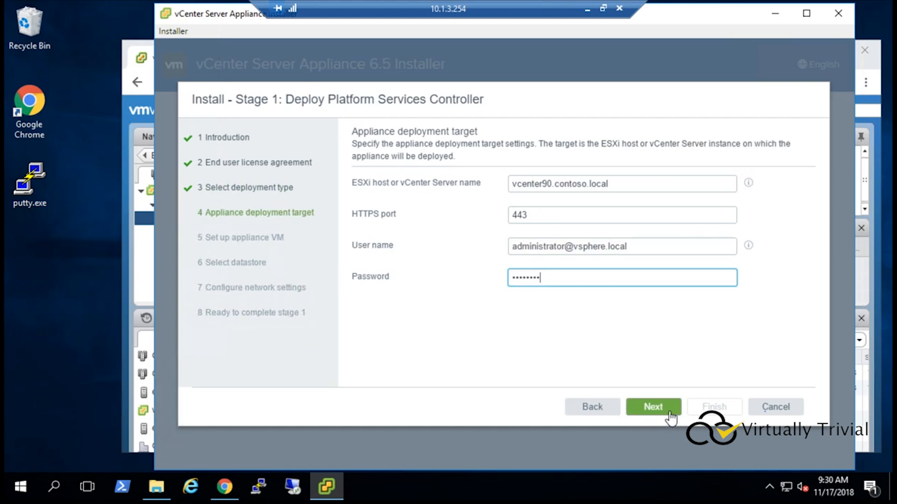
{"action": "left_click", "coordinate": [663, 408]}
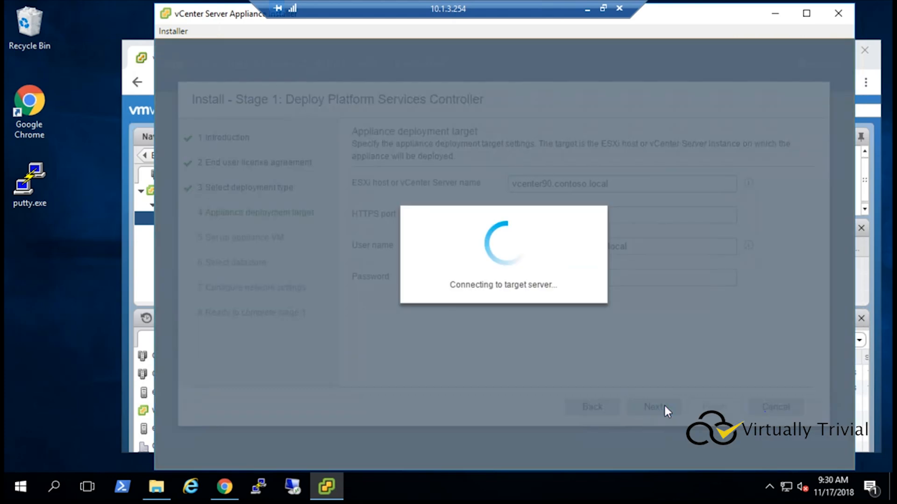
{"action": "left_click", "coordinate": [536, 338]}
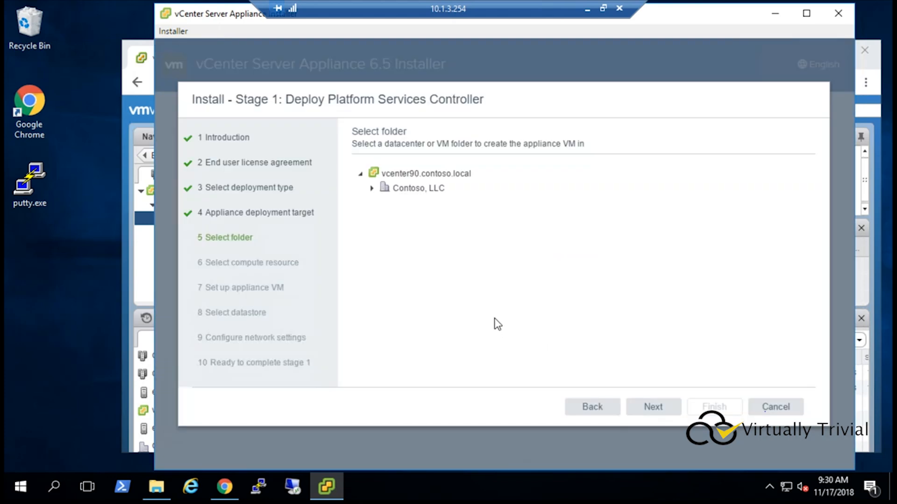
{"action": "left_click", "coordinate": [406, 192]}
{"action": "left_click", "coordinate": [649, 406]}
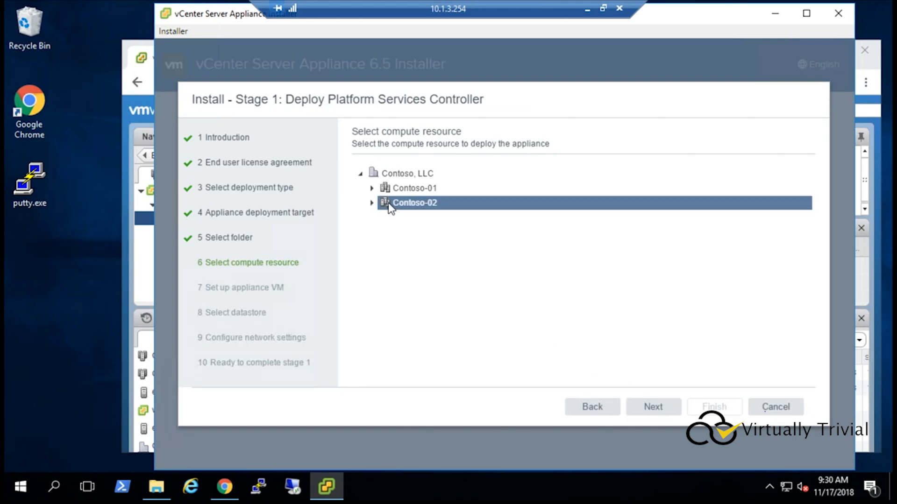
Step: Select host esx-contoso01.contoso.local under Contoso-01 as the compute resource
{"action": "left_click", "coordinate": [379, 192]}
{"action": "left_click", "coordinate": [372, 189]}
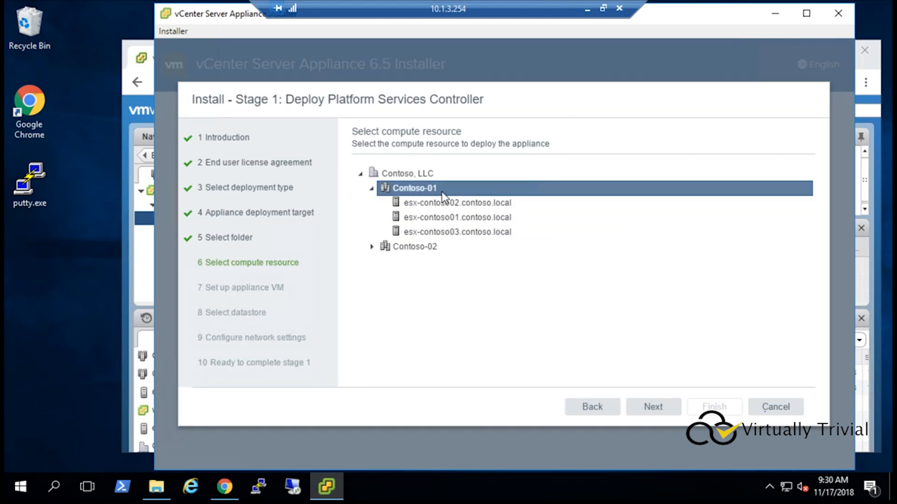
{"action": "left_click", "coordinate": [448, 223]}
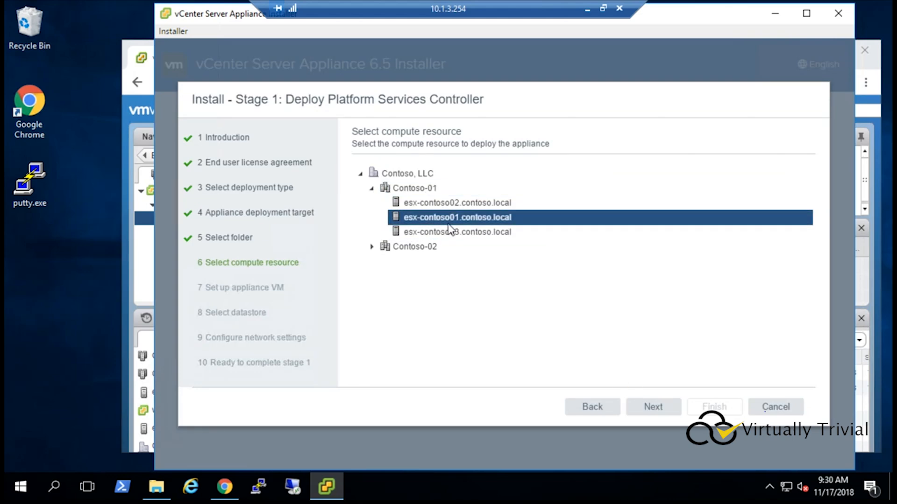
{"action": "left_click", "coordinate": [646, 413]}
Step: Finish stage 1 to deploy the PSC02 appliance at 10.1.3.71 on datastore CONTOSO-01-DS01
{"action": "left_click", "coordinate": [667, 177]}
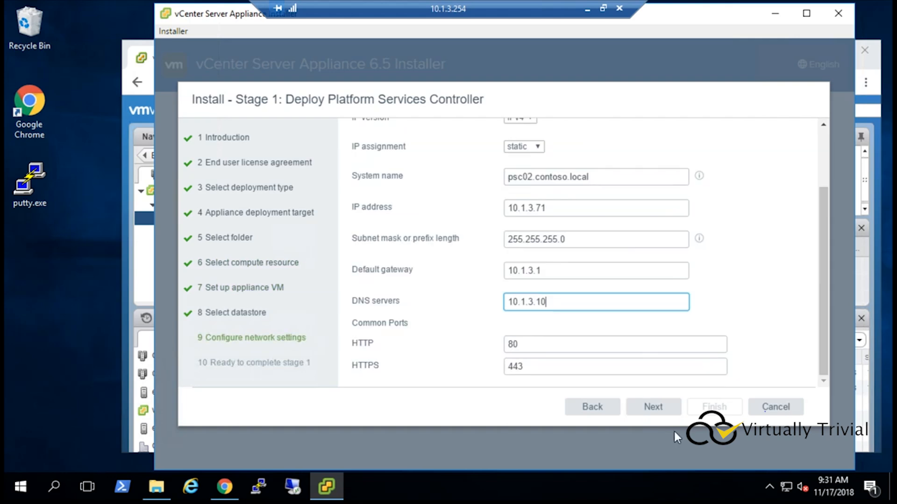
{"action": "left_click", "coordinate": [654, 408]}
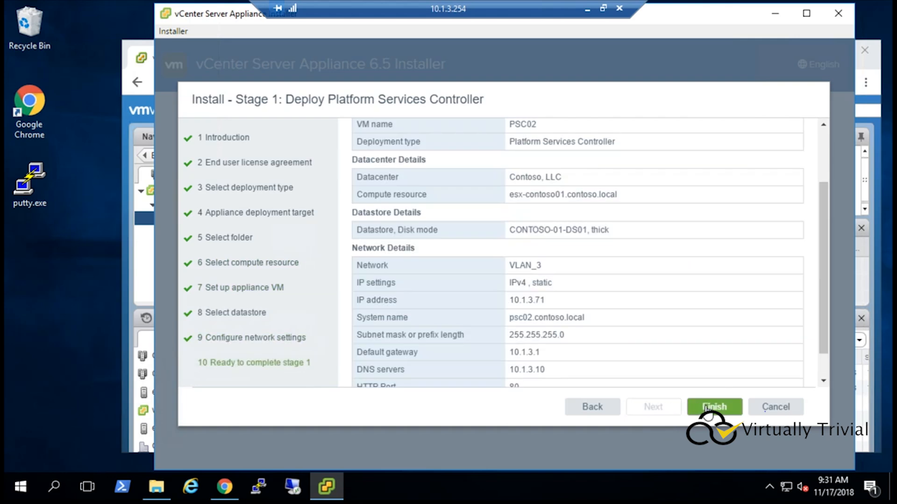
{"action": "left_click", "coordinate": [711, 409]}
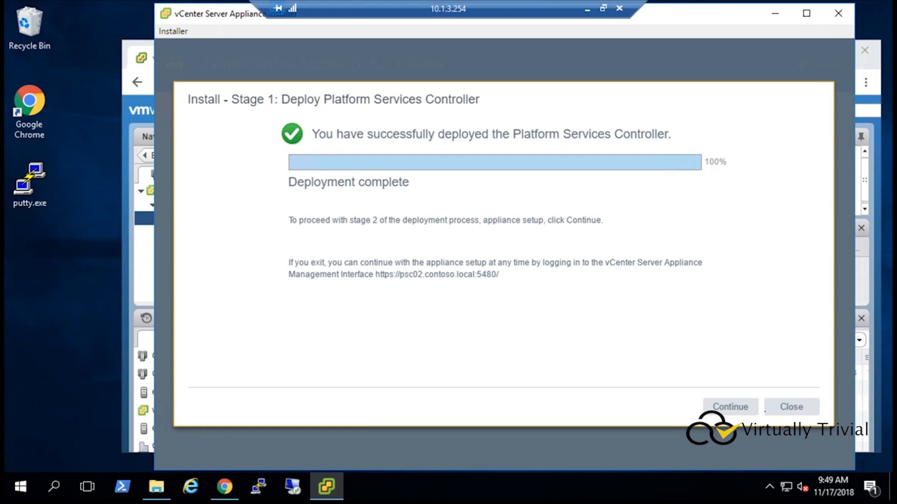
Step: Continue to stage 2 setup of the second Platform Services Controller appliance
{"action": "left_click", "coordinate": [732, 408]}
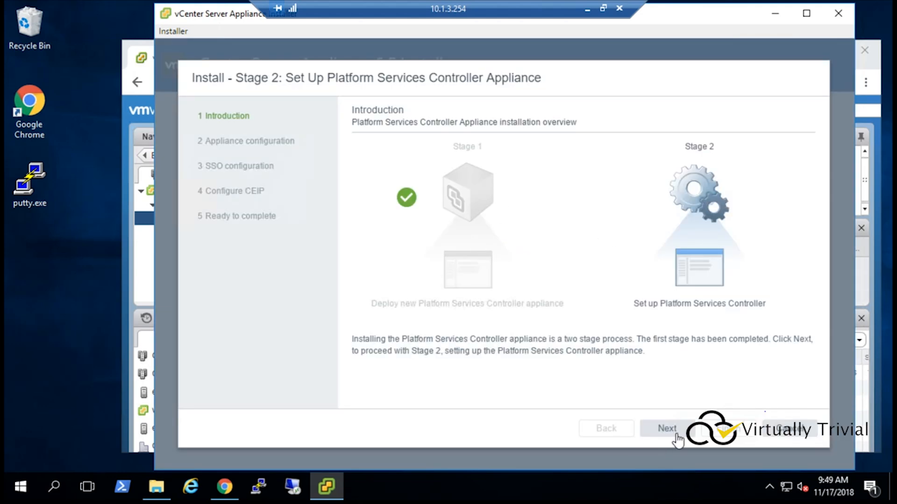
{"action": "left_click", "coordinate": [667, 428]}
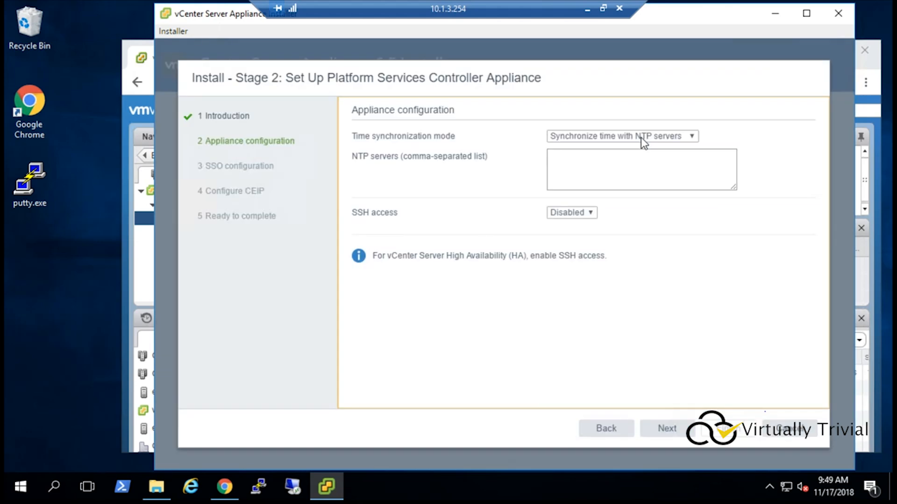
Step: Set PSC02's NTP server to 10.1.3.10, enable SSH access, and continue
{"action": "left_click", "coordinate": [636, 136]}
{"action": "left_click", "coordinate": [636, 136]}
{"action": "left_click", "coordinate": [611, 167]}
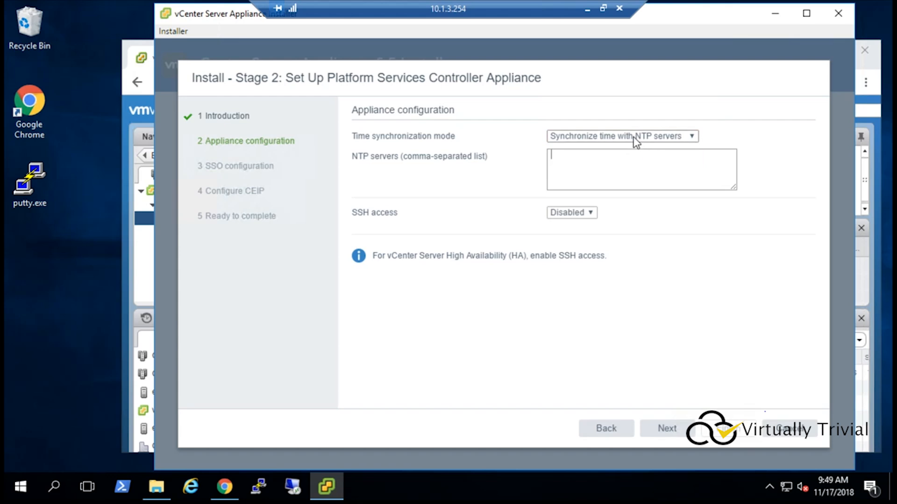
{"action": "type", "text": "10.1.3.10"}
{"action": "left_click", "coordinate": [576, 214]}
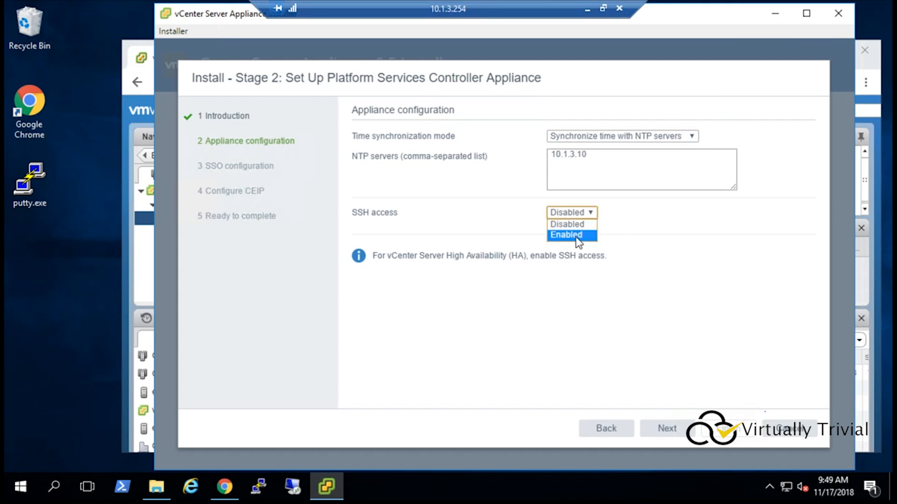
{"action": "left_click", "coordinate": [577, 235]}
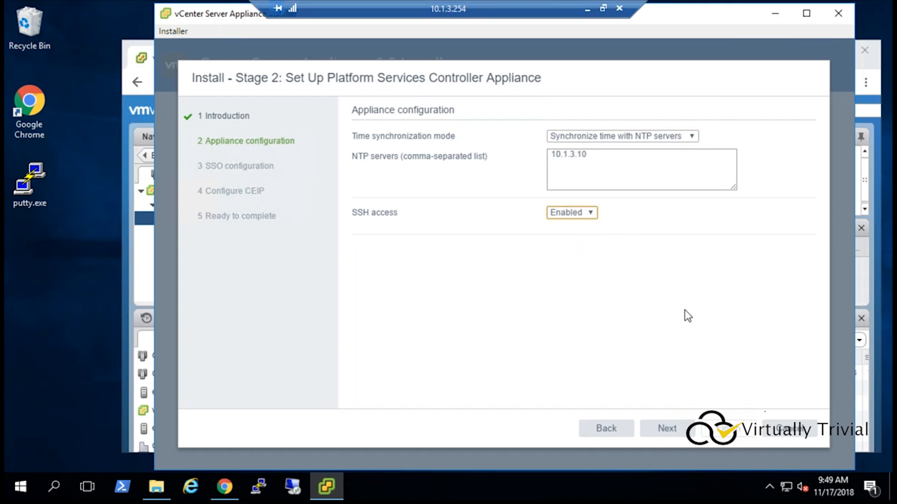
{"action": "left_click", "coordinate": [672, 430]}
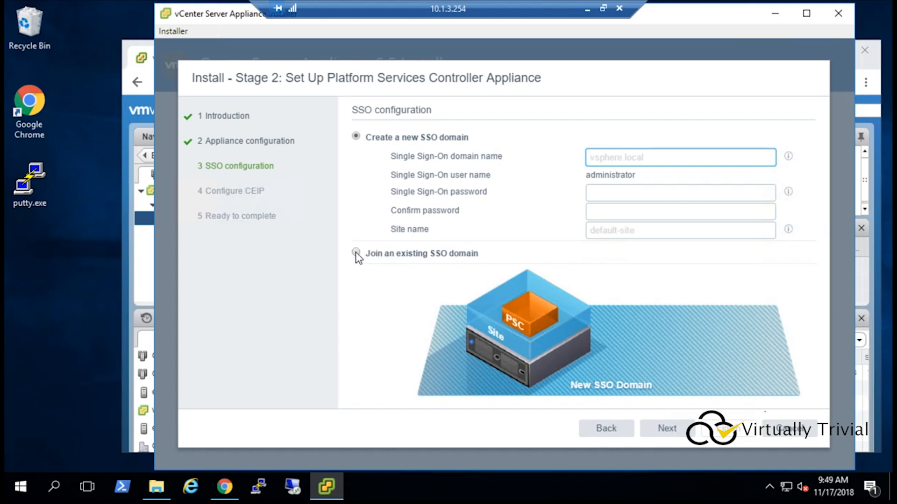
Step: Join the existing SSO domain through controller psc01.contoso.local with domain name vsphere.local
{"action": "left_click", "coordinate": [356, 254]}
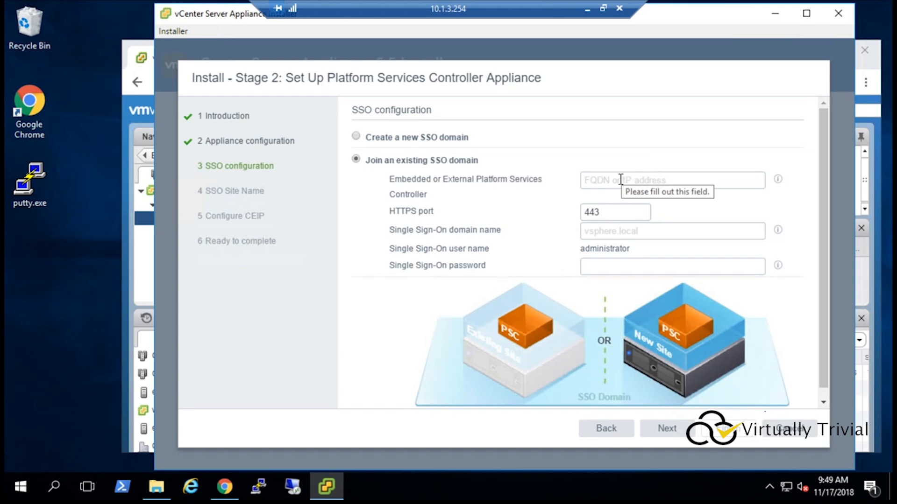
{"action": "left_click", "coordinate": [593, 179]}
{"action": "type", "text": "psc01."}
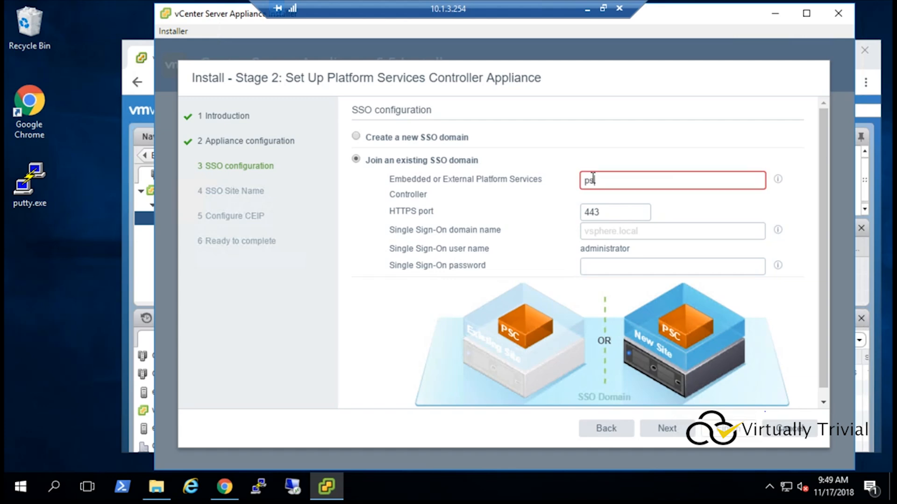
{"action": "key", "text": "BackSpace"}
{"action": "key", "text": "BackSpace"}
{"action": "type", "text": "1.contoso.c"}
{"action": "key", "text": "BackSpace"}
{"action": "type", "text": "local"}
{"action": "key", "text": "Tab"}
{"action": "key", "text": "Tab"}
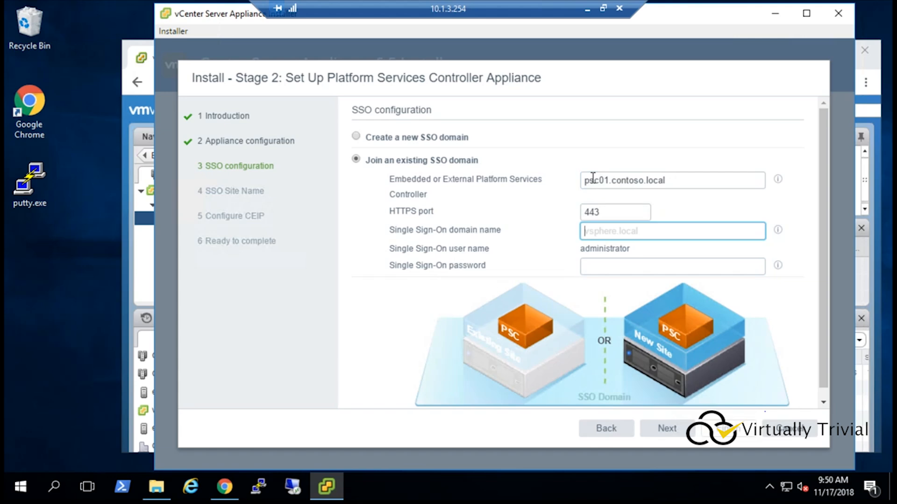
{"action": "type", "text": "vsphere.local"}
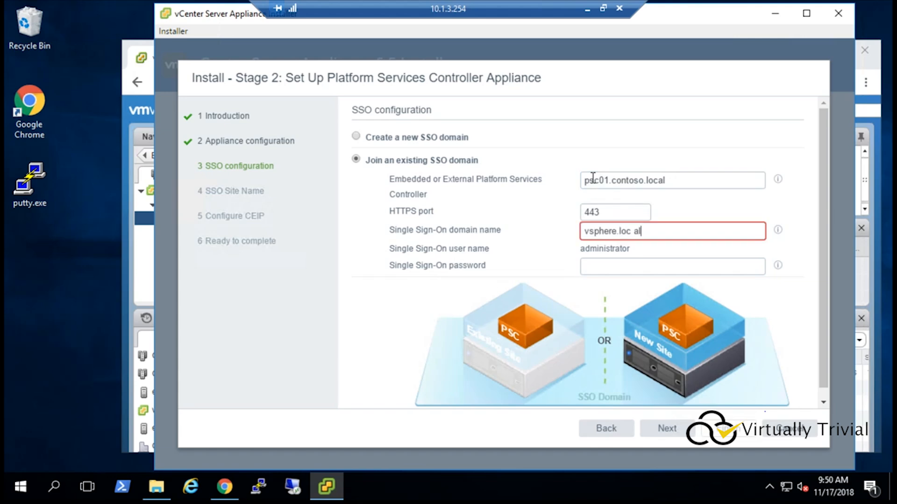
Step: Enter the Single Sign-On password for the existing domain and continue
{"action": "key", "text": "Tab"}
{"action": "type", "text": "VMware1!"}
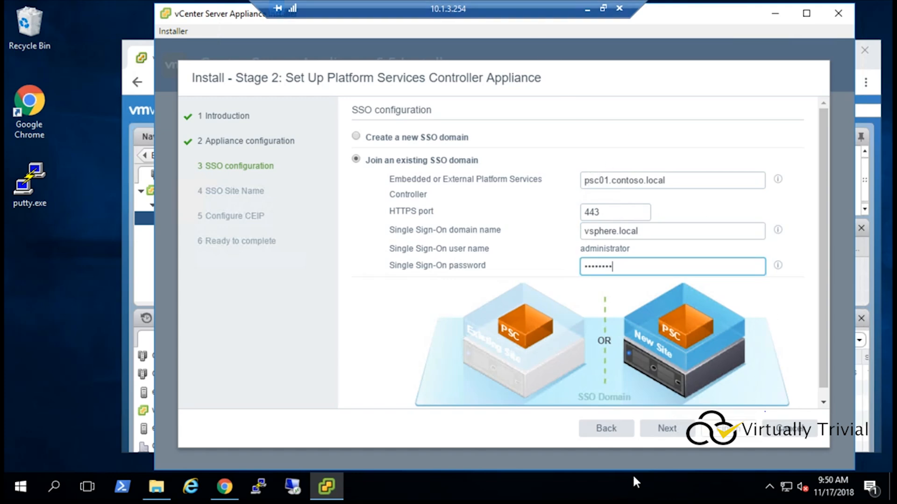
{"action": "left_click", "coordinate": [665, 426]}
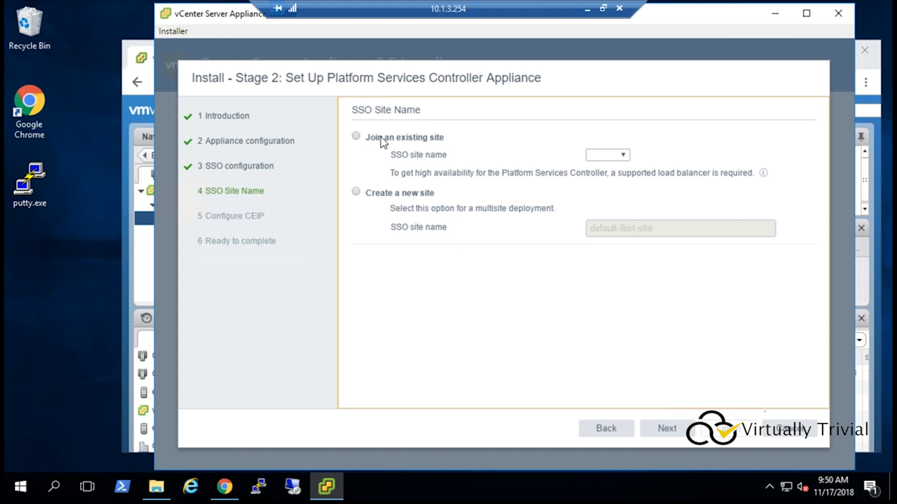
Step: Join PSC02 to the existing SSO site SITE01 and continue
{"action": "left_click", "coordinate": [355, 137]}
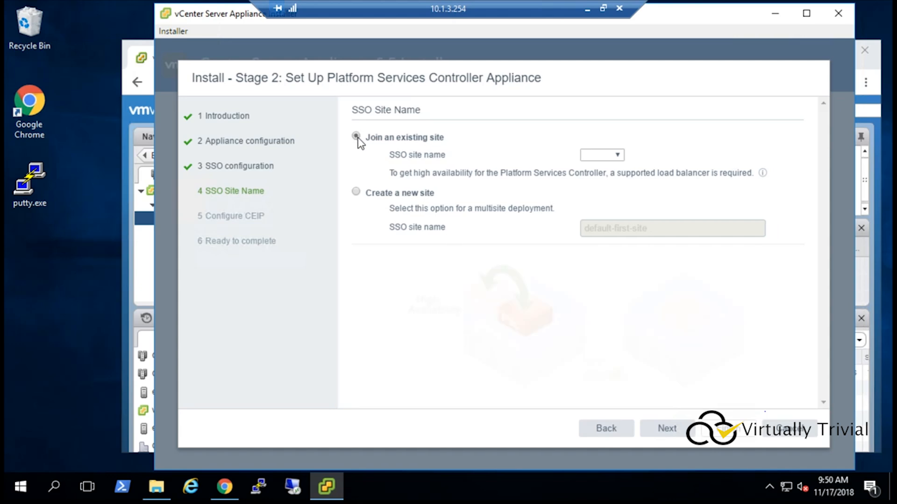
{"action": "left_click", "coordinate": [604, 154]}
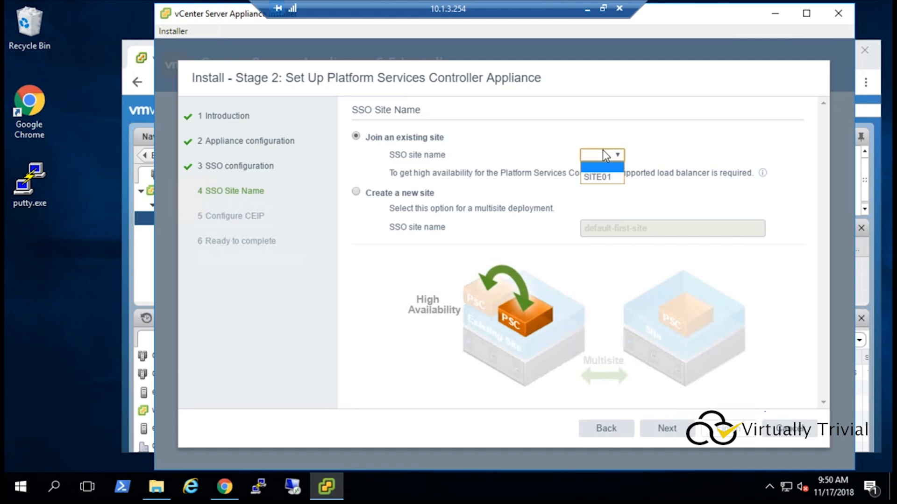
{"action": "left_click", "coordinate": [598, 178]}
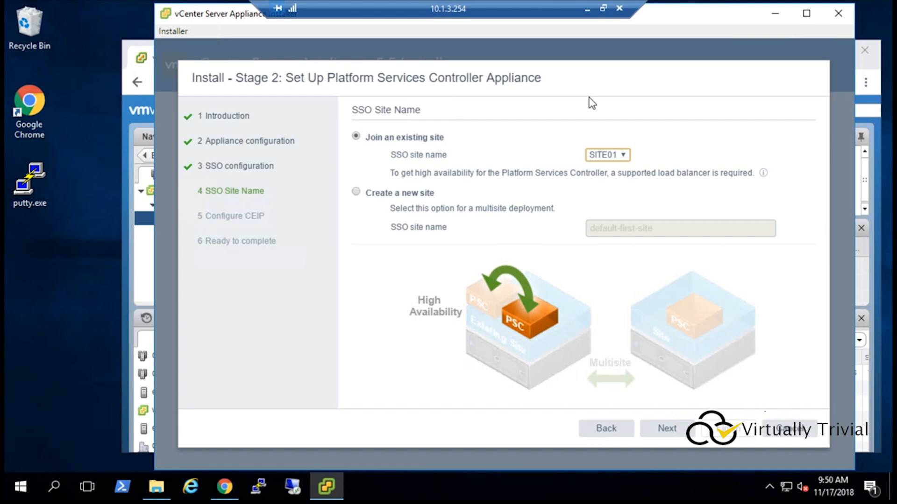
{"action": "left_click", "coordinate": [668, 439]}
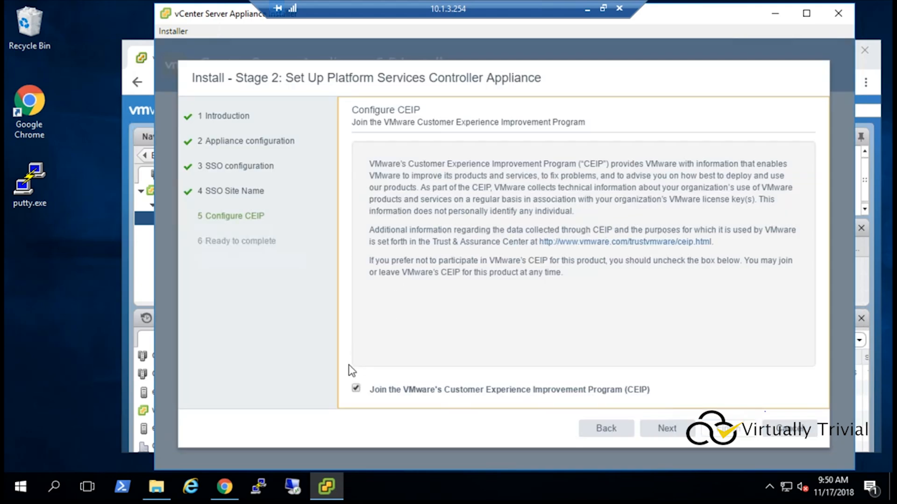
Step: Opt out of the Customer Experience Improvement Program, finish PSC02's setup and close the completion screen
{"action": "left_click", "coordinate": [355, 389]}
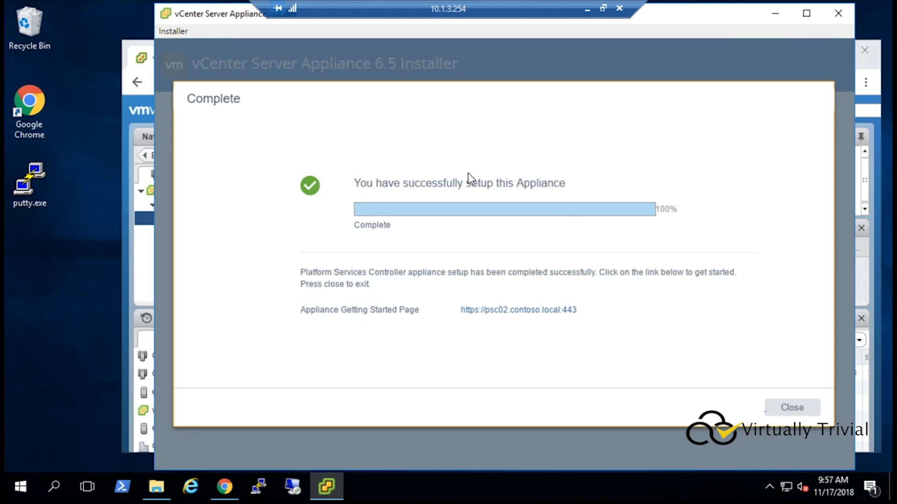
{"action": "left_click", "coordinate": [786, 407]}
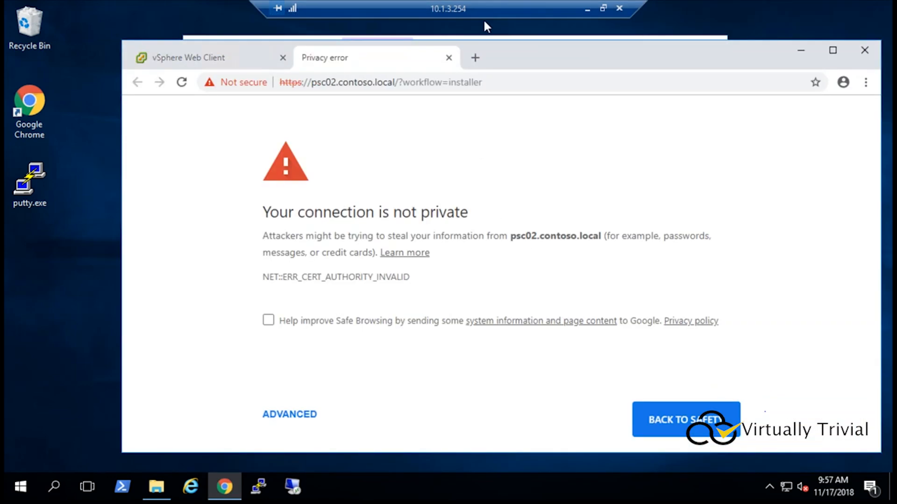
Step: Close the certificate warning tab and start a new appliance installation from the installer
{"action": "left_click", "coordinate": [448, 58]}
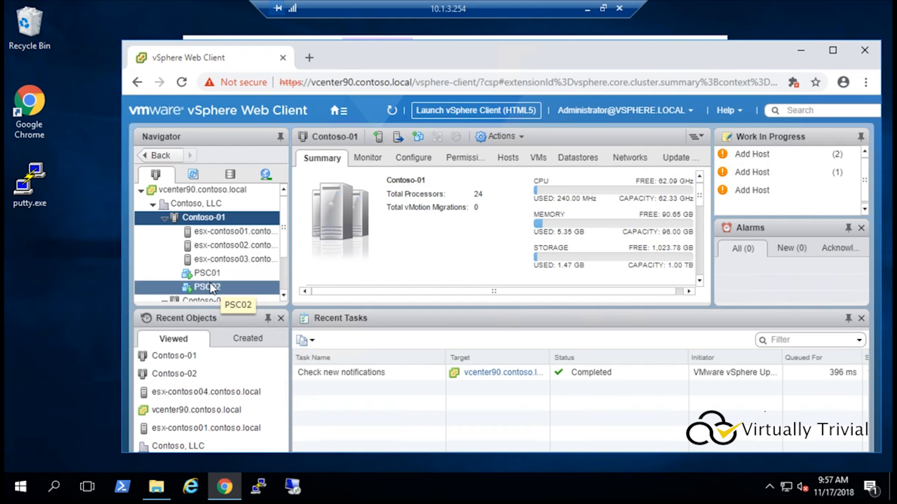
{"action": "left_click", "coordinate": [158, 486]}
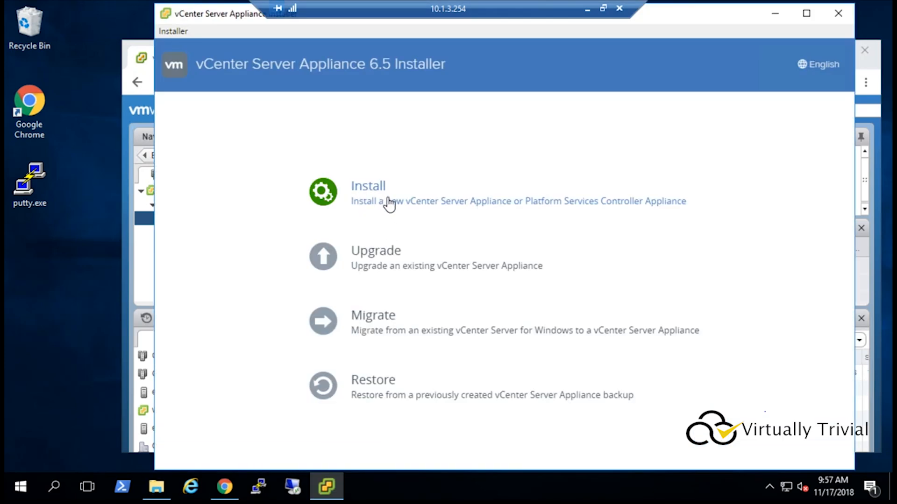
{"action": "left_click", "coordinate": [374, 199]}
{"action": "left_click", "coordinate": [653, 407]}
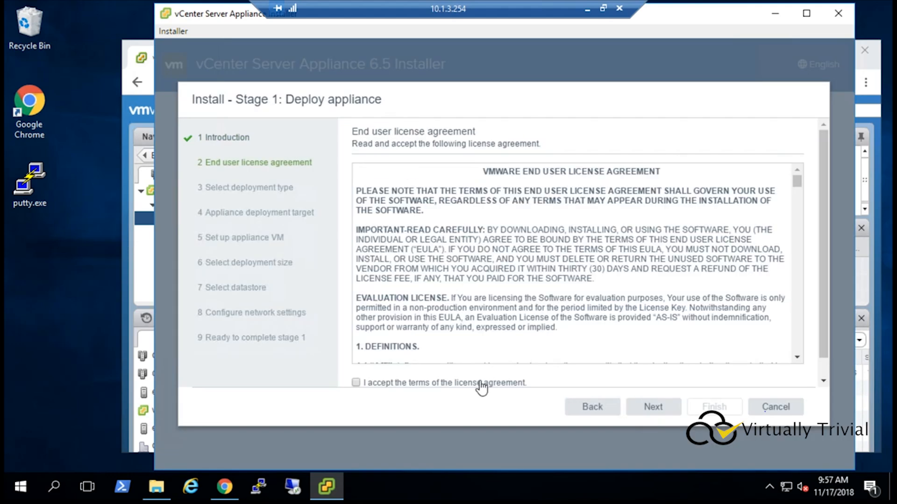
Step: Accept the license agreement and choose the external Platform Services Controller deployment type
{"action": "left_click", "coordinate": [486, 380]}
{"action": "left_click", "coordinate": [654, 410]}
{"action": "left_click", "coordinate": [416, 334]}
{"action": "left_click", "coordinate": [668, 410]}
{"action": "left_click", "coordinate": [570, 182]}
{"action": "type", "text": "vcenter90.contoso.local"}
{"action": "key", "text": "Tab"}
{"action": "key", "text": "Tab"}
{"action": "type", "text": "administrator@vsphere.local"}
{"action": "key", "text": "Tab"}
{"action": "type", "text": "VMware1!"}
{"action": "left_click", "coordinate": [653, 407]}
Step: Accept the target's certificate and keep the default folder and compute resource
{"action": "left_click", "coordinate": [539, 339]}
{"action": "left_click", "coordinate": [652, 409]}
{"action": "left_click", "coordinate": [661, 410]}
Step: Name the appliance VM PSC03, enter and confirm the root password, and continue
{"action": "left_click_drag", "start_coordinate": [619, 172], "coordinate": [470, 171]}
{"action": "type", "text": "PSC03"}
{"action": "key", "text": "Tab"}
{"action": "type", "text": "********"}
{"action": "key", "text": "Tab"}
{"action": "type", "text": "********"}
{"action": "left_click", "coordinate": [665, 412]}
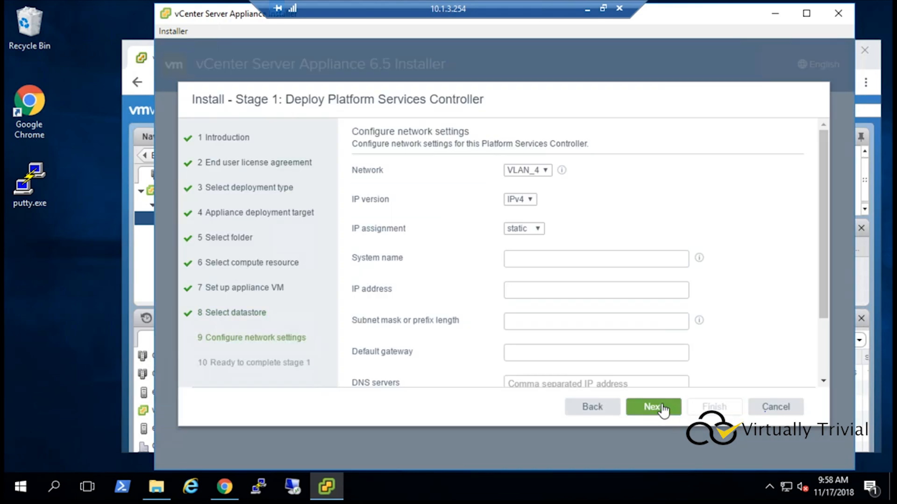
Step: Configure PSC03's network as psc03.contoso.local, 10.1.4.70, mask 255.255.255.0, gateway 10.1.4.1, DNS 10.1.3.10, and start deployment
{"action": "left_click", "coordinate": [537, 259]}
{"action": "type", "text": "psc03.contoso.local"}
{"action": "key", "text": "Tab"}
{"action": "type", "text": "10.1.4.70"}
{"action": "key", "text": "Tab"}
{"action": "type", "text": "255.255.255.0"}
{"action": "key", "text": "Tab"}
{"action": "type", "text": "10.1.4.1"}
{"action": "key", "text": "Tab"}
{"action": "type", "text": "10.1.3.10"}
{"action": "left_click", "coordinate": [654, 407]}
{"action": "left_click", "coordinate": [710, 407]}
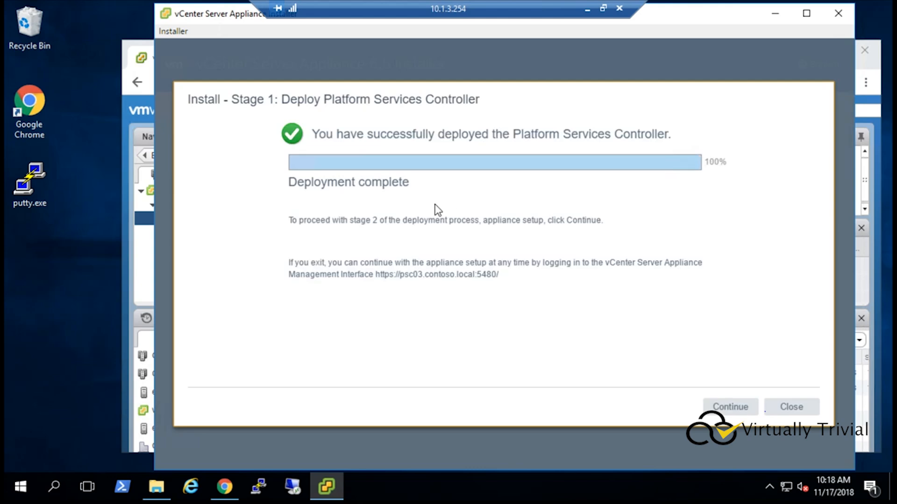
Step: Continue to stage 2 and set PSC03's NTP server to 10.1.3.10
{"action": "left_click", "coordinate": [730, 410]}
{"action": "type", "text": "10.1.3.1"}
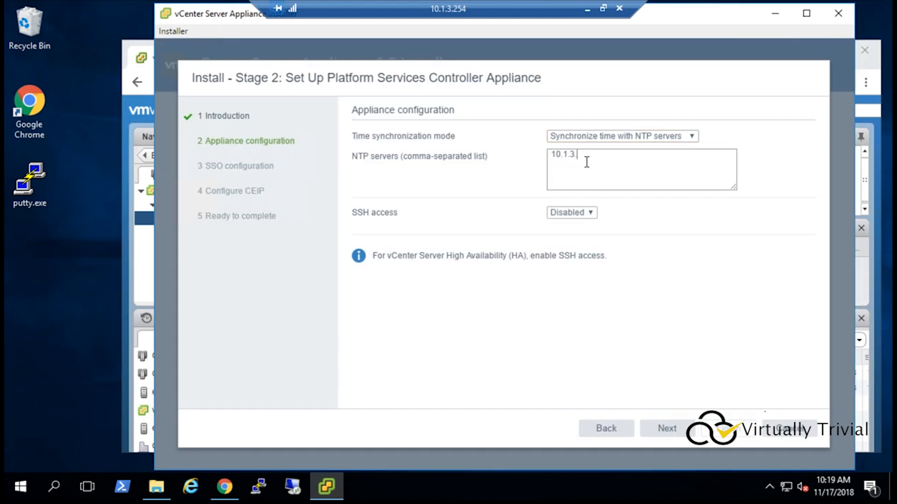
{"action": "left_click", "coordinate": [665, 429]}
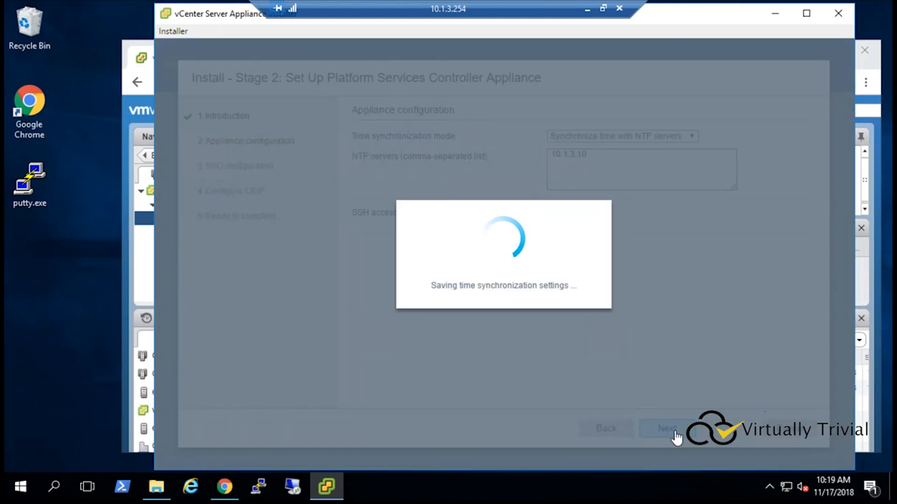
Step: Join the existing SSO domain through psc02.contoso.local, enter the Single Sign-On password, and continue
{"action": "left_click", "coordinate": [356, 159]}
{"action": "left_click", "coordinate": [596, 181]}
{"action": "type", "text": "psc0"}
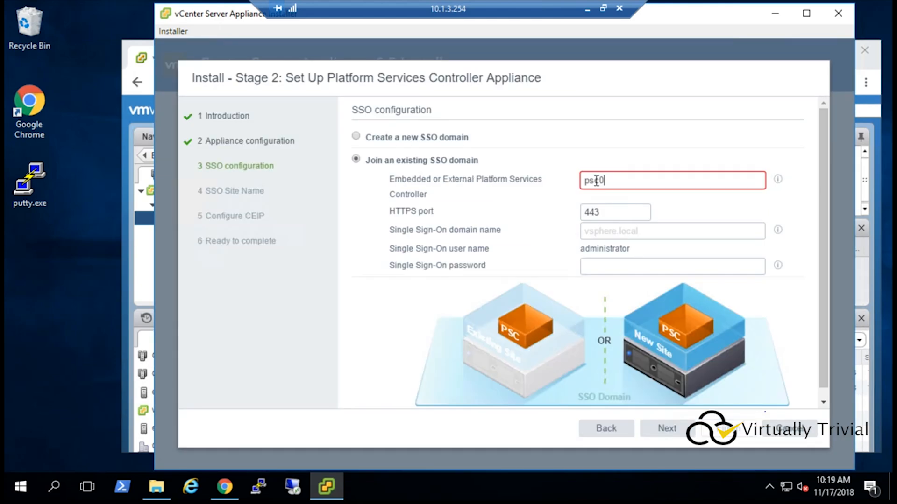
{"action": "type", "text": "2.contoso.local"}
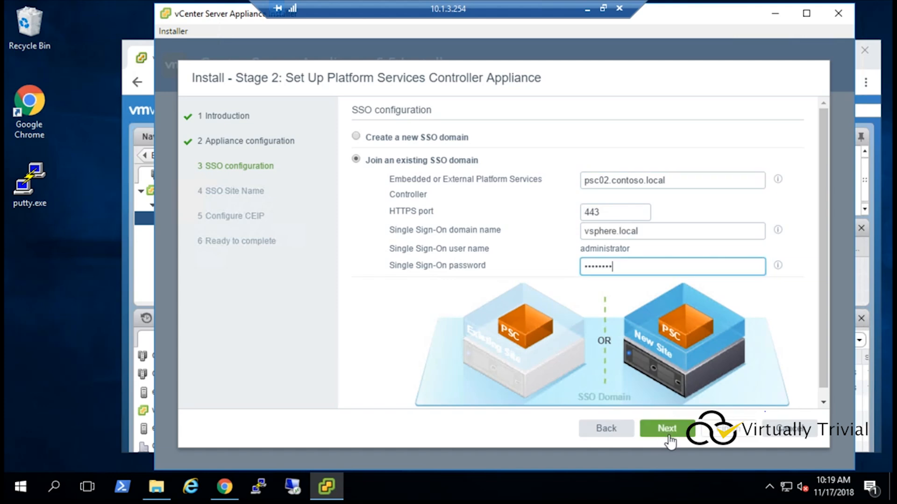
{"action": "left_click", "coordinate": [672, 430]}
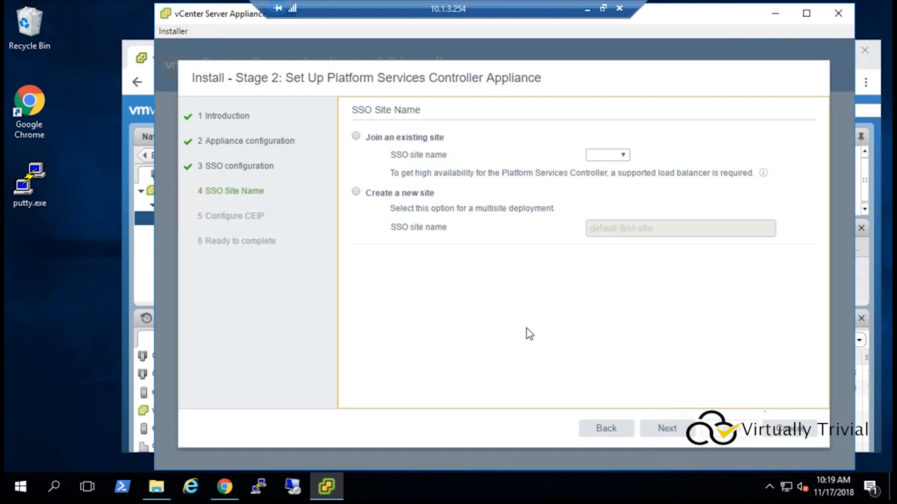
Step: Create a new SSO site named SITE02 and continue
{"action": "left_click", "coordinate": [376, 198]}
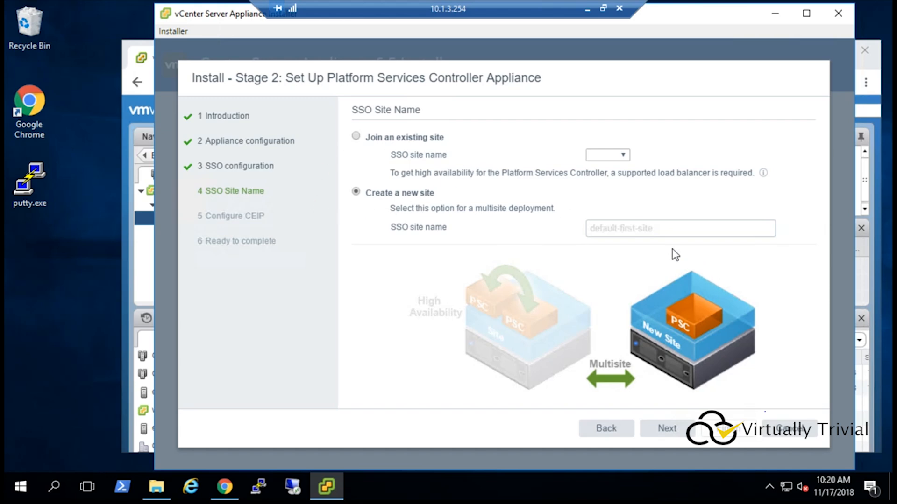
{"action": "left_click", "coordinate": [638, 229]}
{"action": "type", "text": "SITE02"}
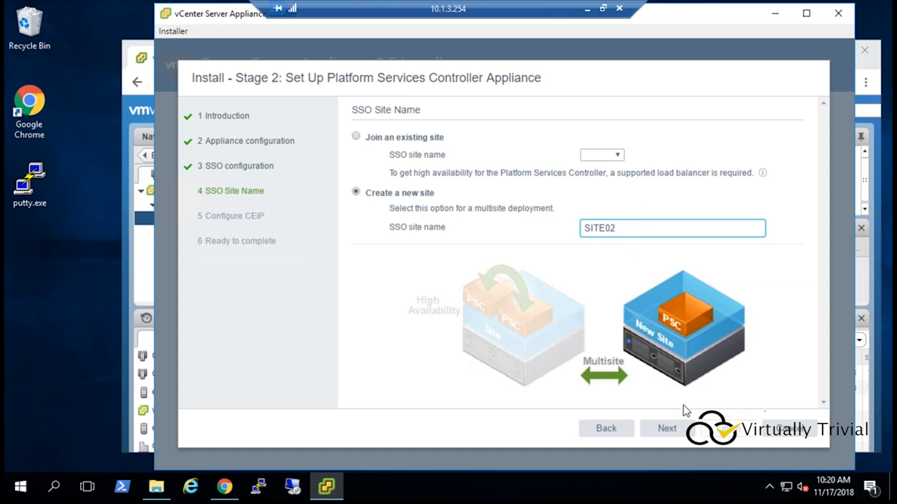
{"action": "left_click", "coordinate": [672, 432]}
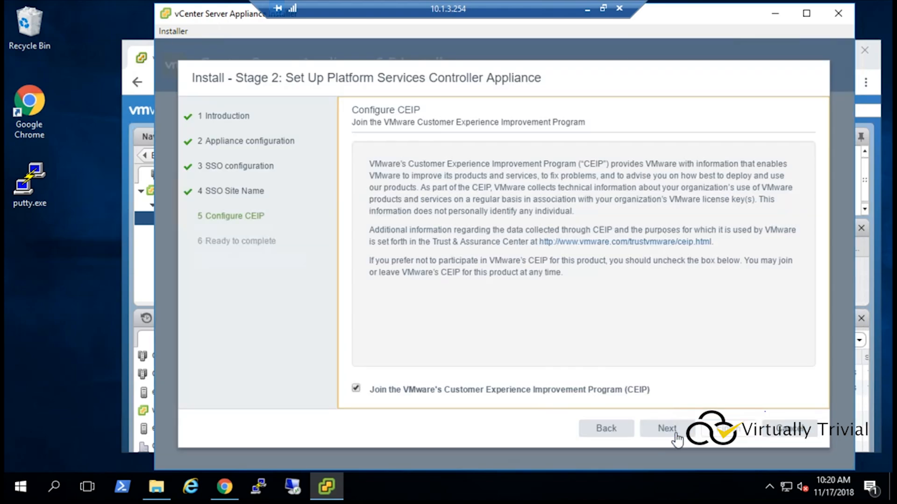
Step: Opt out of the Customer Experience Improvement Program, finish PSC03's setup and close the completion screen
{"action": "left_click", "coordinate": [358, 392]}
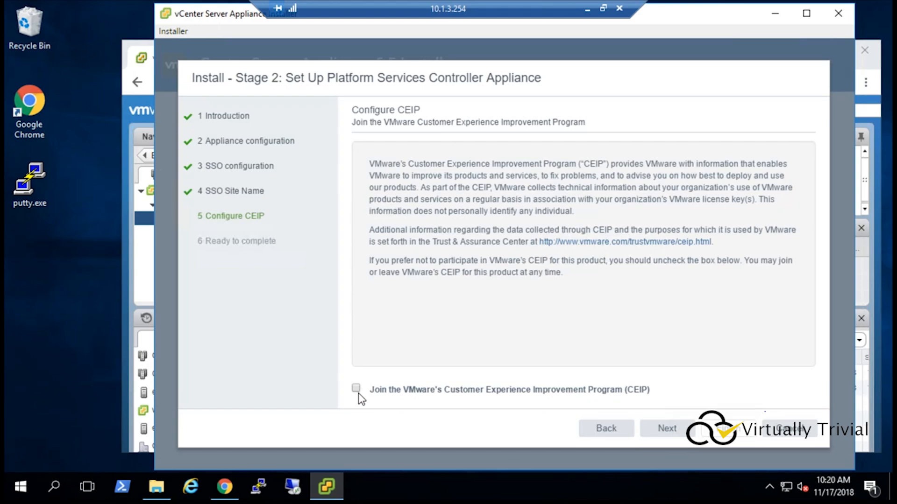
{"action": "left_click", "coordinate": [662, 427]}
{"action": "scroll", "coordinate": [572, 401], "scroll_direction": "down", "scroll_amount": 5}
{"action": "left_click", "coordinate": [728, 429]}
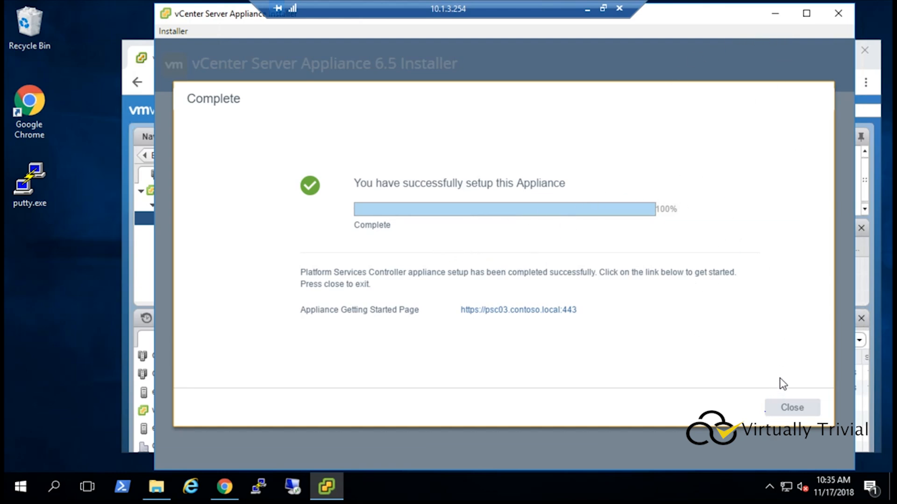
{"action": "left_click", "coordinate": [790, 409]}
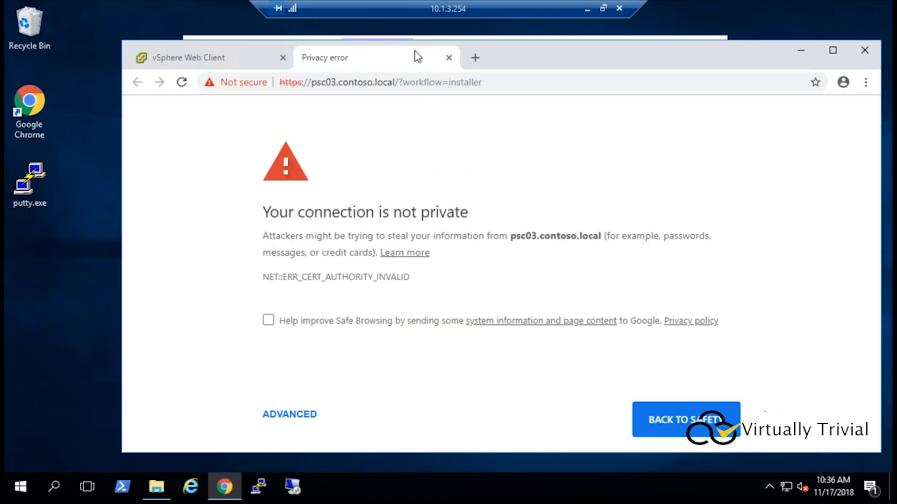
Step: Close the certificate warning tab and start another appliance installation from the installer
{"action": "left_click", "coordinate": [448, 58]}
{"action": "left_click_drag", "start_coordinate": [405, 52], "coordinate": [396, 72]}
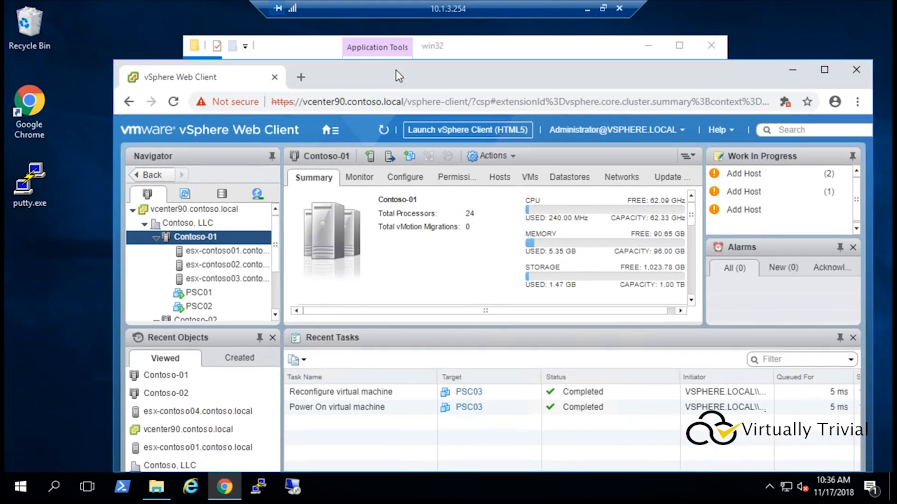
{"action": "left_click", "coordinate": [449, 39]}
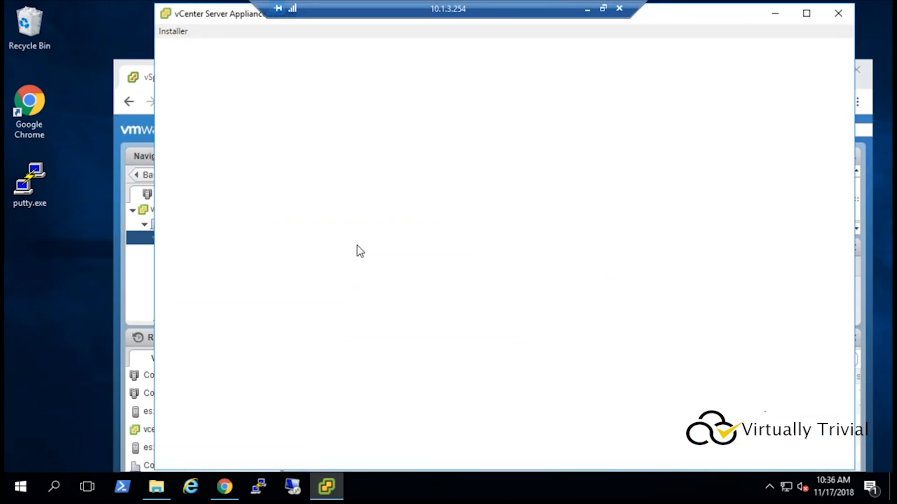
{"action": "left_click", "coordinate": [375, 186]}
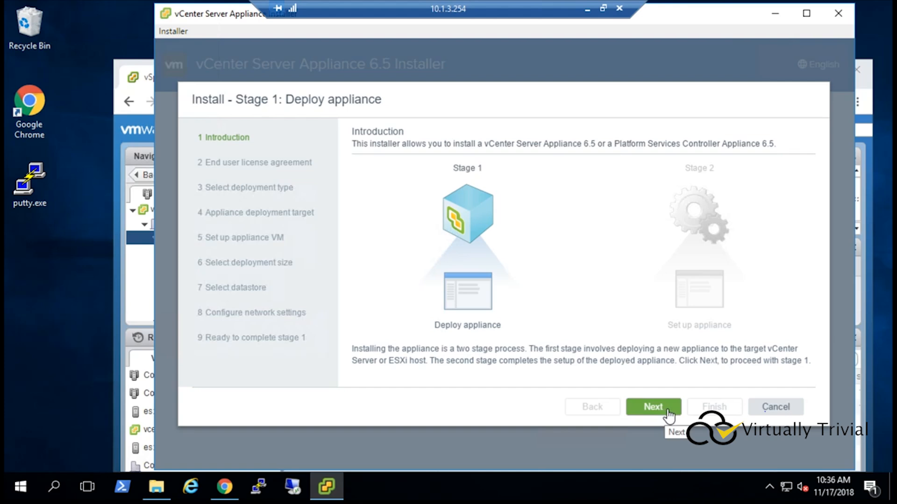
Step: Accept the license agreement and choose the external Platform Services Controller deployment type
{"action": "left_click", "coordinate": [669, 415]}
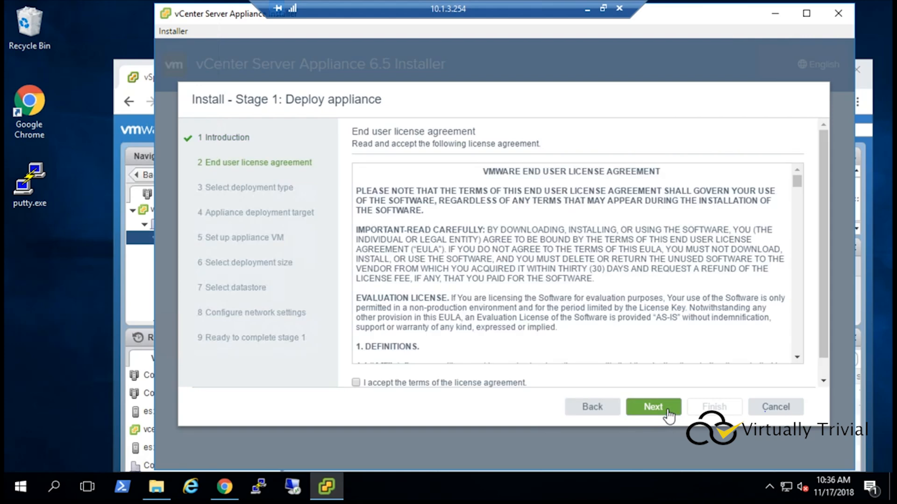
{"action": "left_click", "coordinate": [376, 386]}
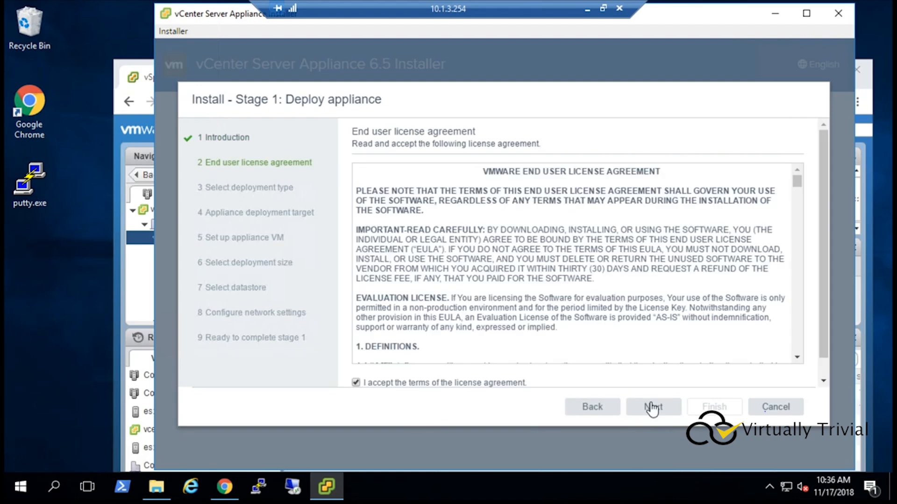
{"action": "left_click", "coordinate": [651, 408]}
{"action": "left_click", "coordinate": [409, 323]}
{"action": "left_click", "coordinate": [649, 410]}
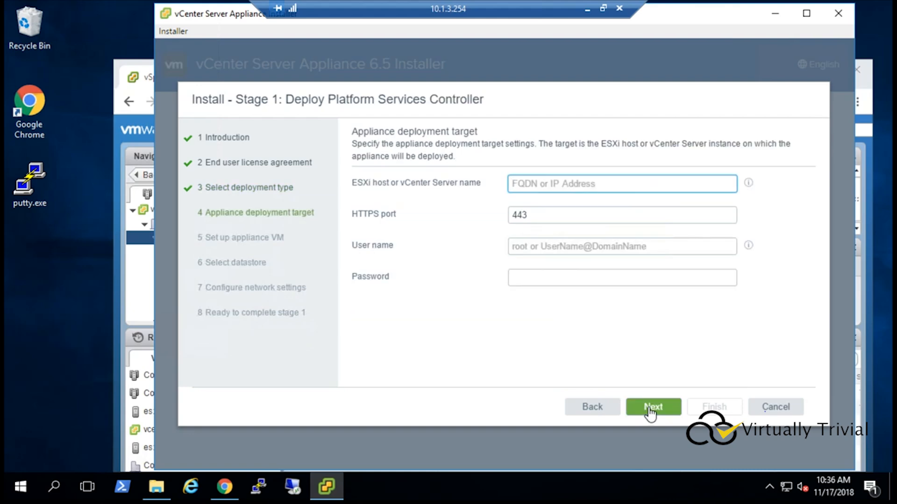
{"action": "left_click", "coordinate": [163, 494]}
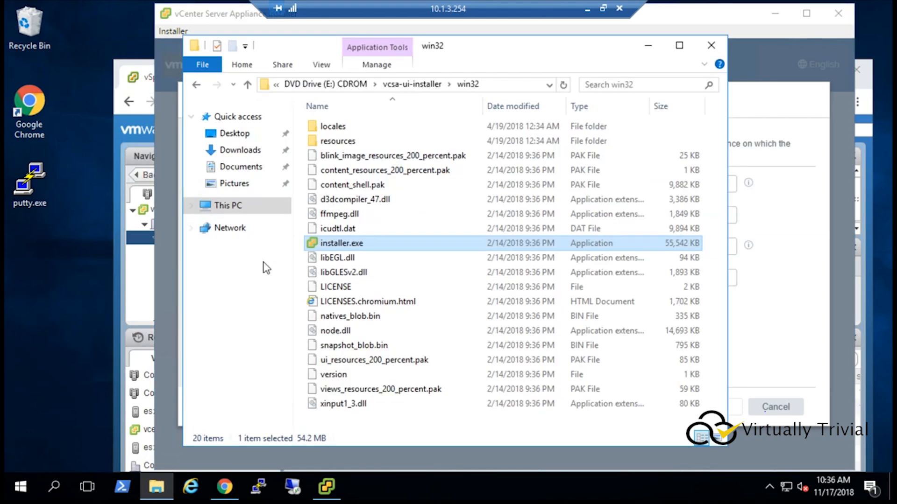
{"action": "left_click", "coordinate": [323, 84]}
{"action": "double_click", "coordinate": [344, 185]}
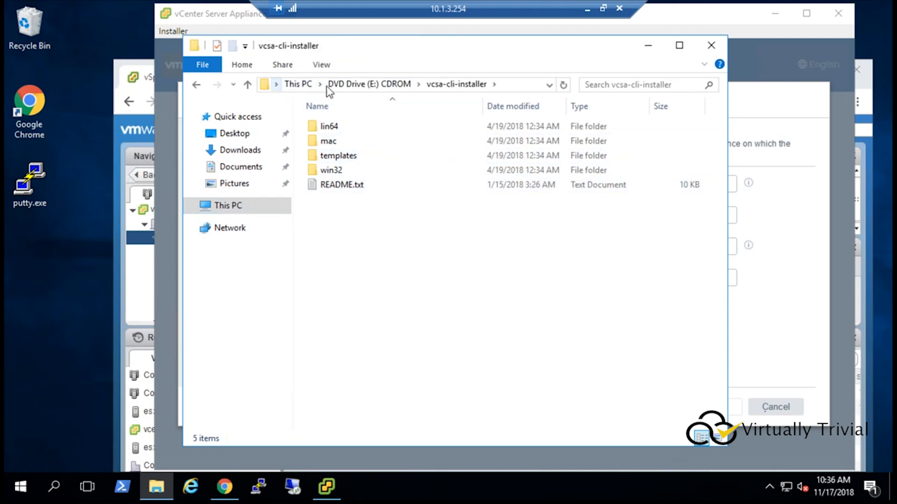
{"action": "left_click", "coordinate": [649, 45]}
Step: Set the deployment target to vcenter90.contoso.local and continue through folder, compute resource and VM setup
{"action": "type", "text": "v"}
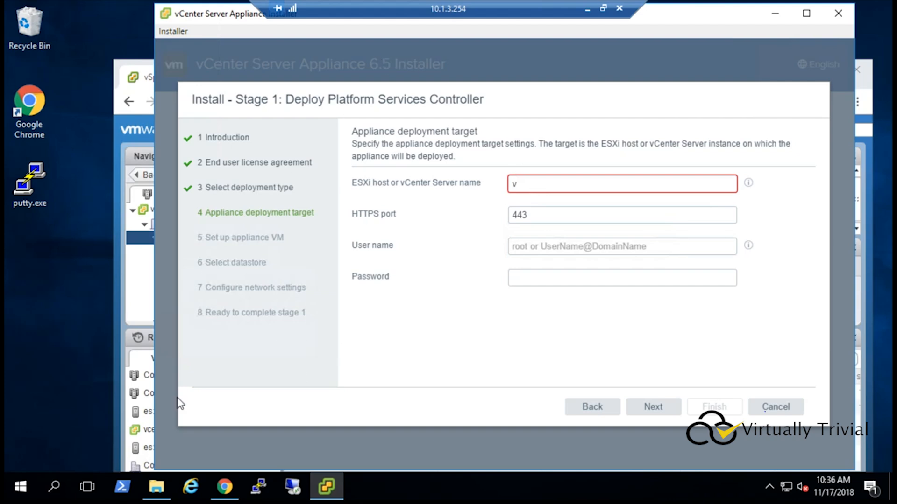
{"action": "type", "text": "center90.contoso.local"}
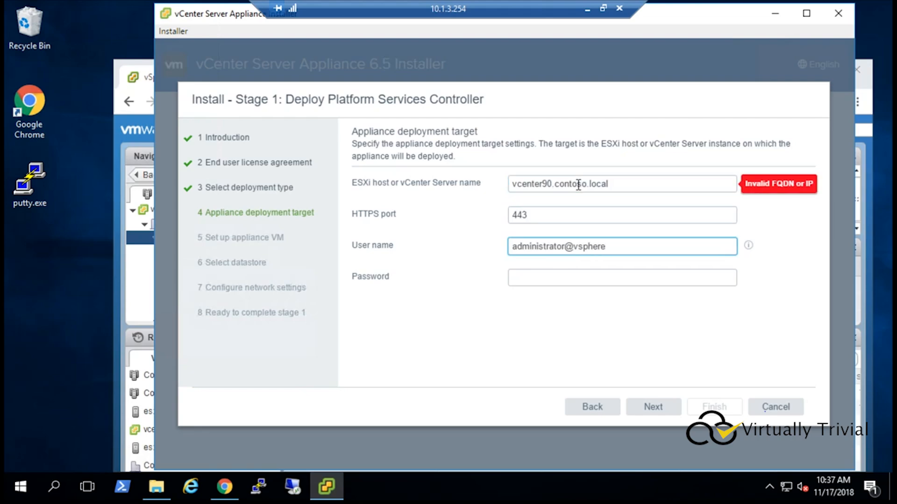
{"action": "left_click", "coordinate": [653, 407]}
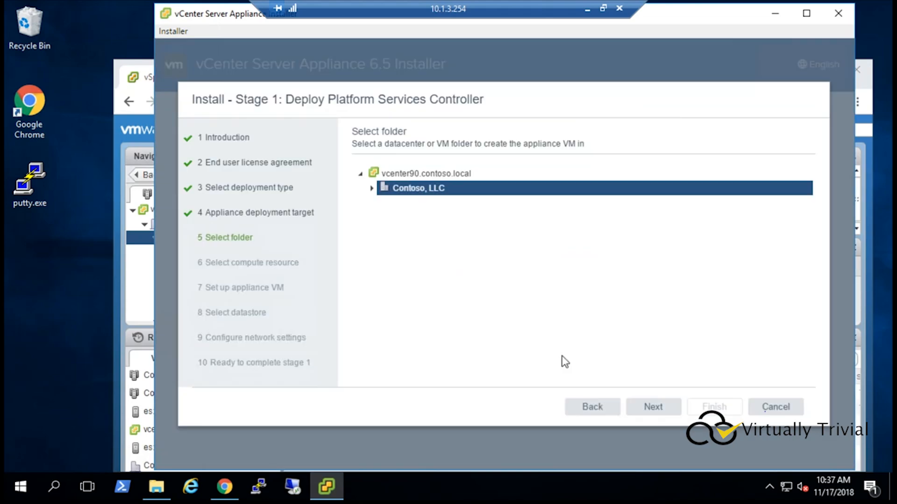
{"action": "left_click", "coordinate": [653, 407]}
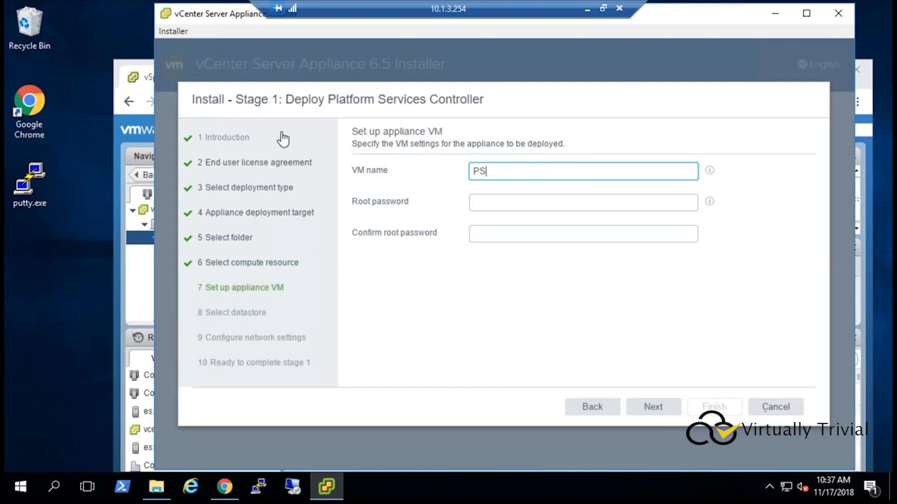
{"action": "left_click", "coordinate": [651, 406]}
Step: Configure PSC04's network as psc04.contoso.local, 10.1.4.71, mask 255.255.255.0, gateway 10.1.4.1, DNS 10.1.3.10
{"action": "left_click", "coordinate": [539, 259]}
{"action": "type", "text": "ps"}
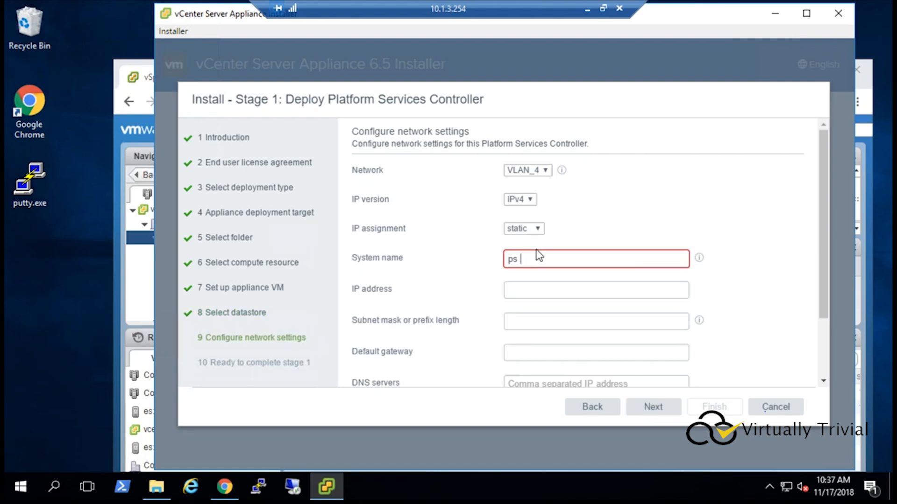
{"action": "type", "text": "c04.contoso.local"}
{"action": "key", "text": "Tab"}
{"action": "type", "text": "10.1.4.71\t255.255.255.0"}
{"action": "key", "text": "Tab"}
{"action": "type", "text": "10.1.4.1"}
{"action": "key", "text": "Tab"}
{"action": "type", "text": "10.1.3.10"}
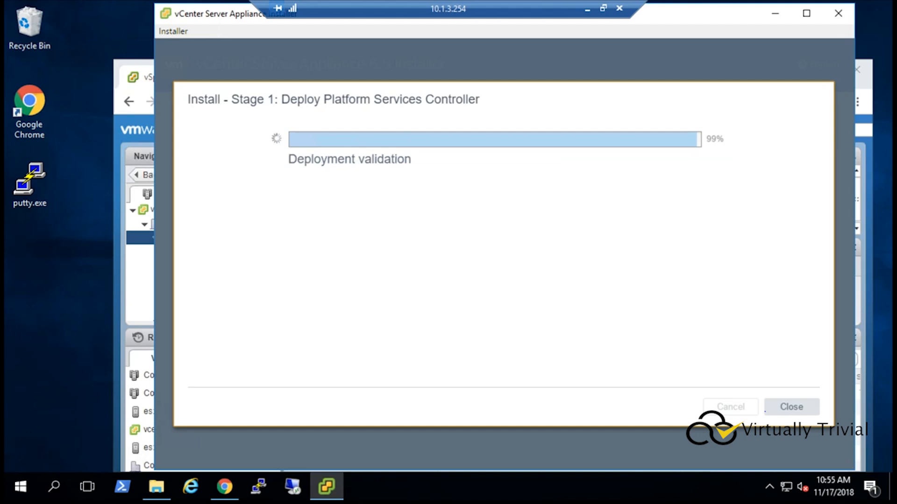
Step: Continue to stage 2 and set PSC04's NTP server to 10.1.3.10
{"action": "left_click", "coordinate": [731, 407]}
{"action": "left_click", "coordinate": [677, 432]}
{"action": "left_click", "coordinate": [609, 166]}
{"action": "type", "text": "10.1.3.10"}
{"action": "left_click", "coordinate": [673, 429]}
Step: Join the existing SSO domain vsphere.local through psc03.contoso.local, enter the Single Sign-On password, and continue
{"action": "left_click", "coordinate": [423, 253]}
{"action": "left_click", "coordinate": [611, 180]}
{"action": "type", "text": "psc03.contoso.local"}
{"action": "key", "text": "Tab"}
{"action": "key", "text": "Tab"}
{"action": "type", "text": "vsphere.local"}
{"action": "key", "text": "Tab"}
{"action": "type", "text": "********"}
{"action": "left_click", "coordinate": [663, 427]}
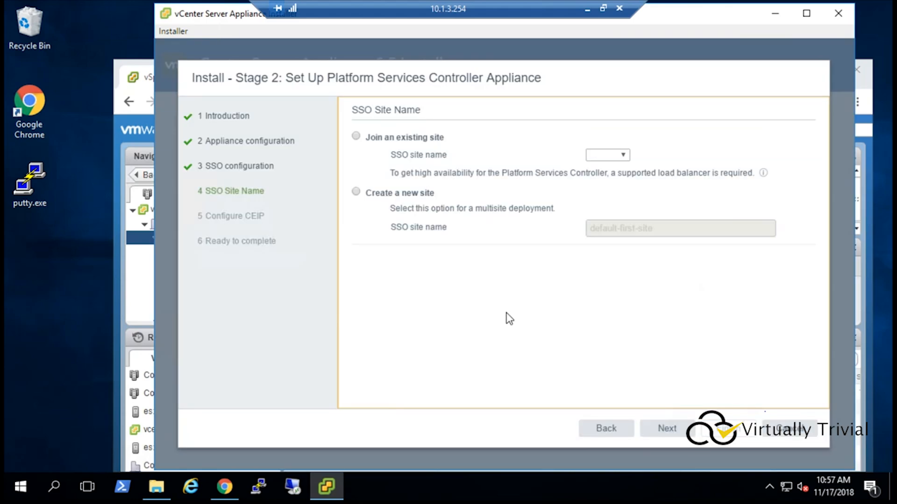
Step: Join PSC04 to the existing SSO site SITE02 and continue
{"action": "left_click", "coordinate": [403, 138]}
{"action": "left_click", "coordinate": [618, 155]}
{"action": "left_click", "coordinate": [605, 190]}
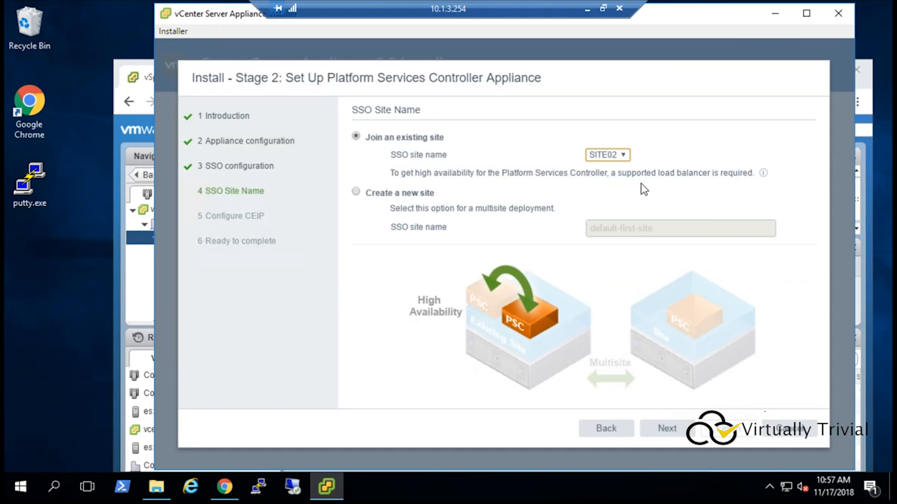
{"action": "left_click", "coordinate": [667, 428]}
Step: Opt out of the Customer Experience Improvement Program and finish PSC04's setup
{"action": "left_click", "coordinate": [356, 389]}
{"action": "left_click", "coordinate": [667, 428]}
{"action": "scroll", "coordinate": [584, 275], "scroll_direction": "down", "scroll_amount": 3}
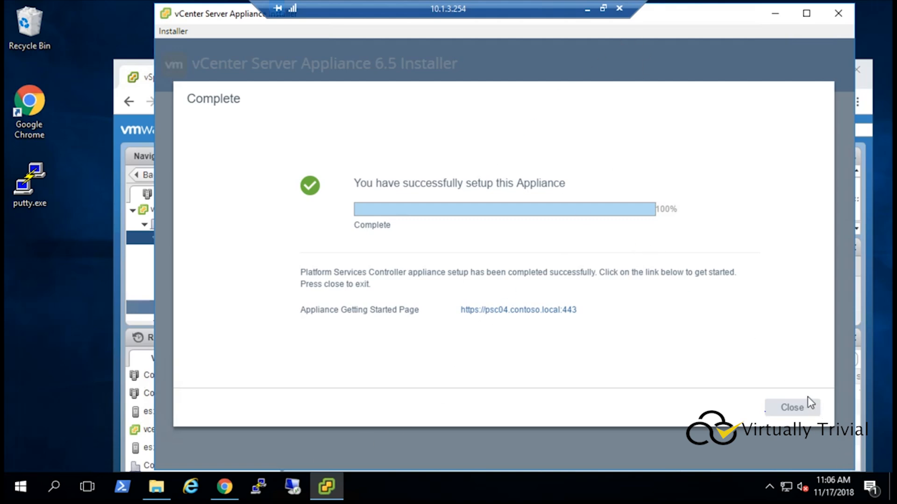
Step: Close the installer and its PSC04 browser tab, and review the Platform Services Controllers listed in the inventory
{"action": "left_click", "coordinate": [800, 408]}
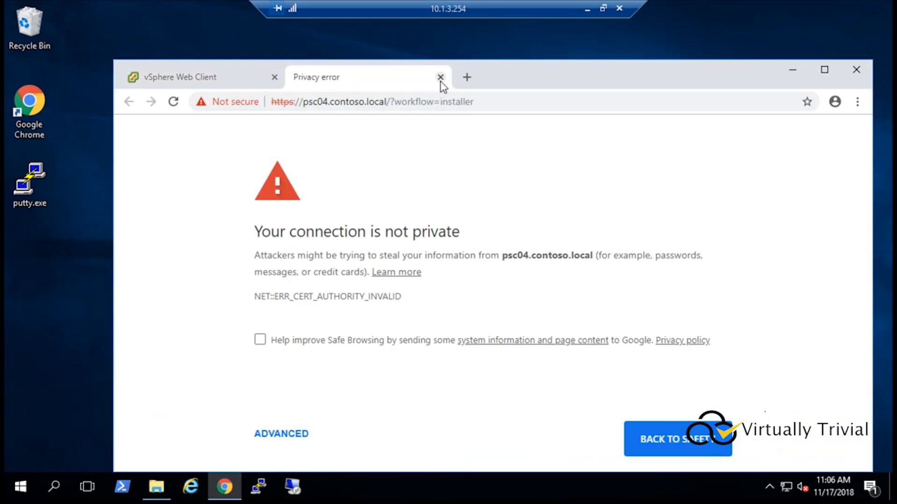
{"action": "left_click", "coordinate": [440, 77]}
{"action": "scroll", "coordinate": [243, 254], "scroll_direction": "down", "scroll_amount": 2}
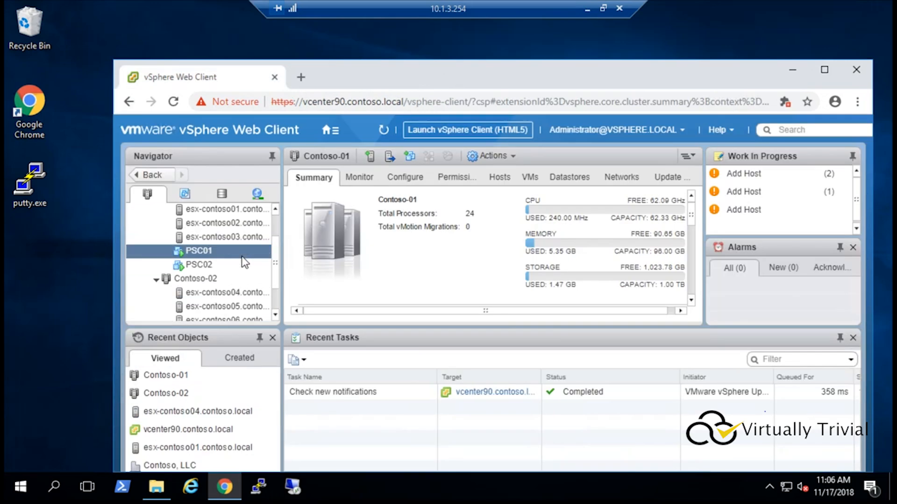
{"action": "scroll", "coordinate": [240, 273], "scroll_direction": "down", "scroll_amount": 3}
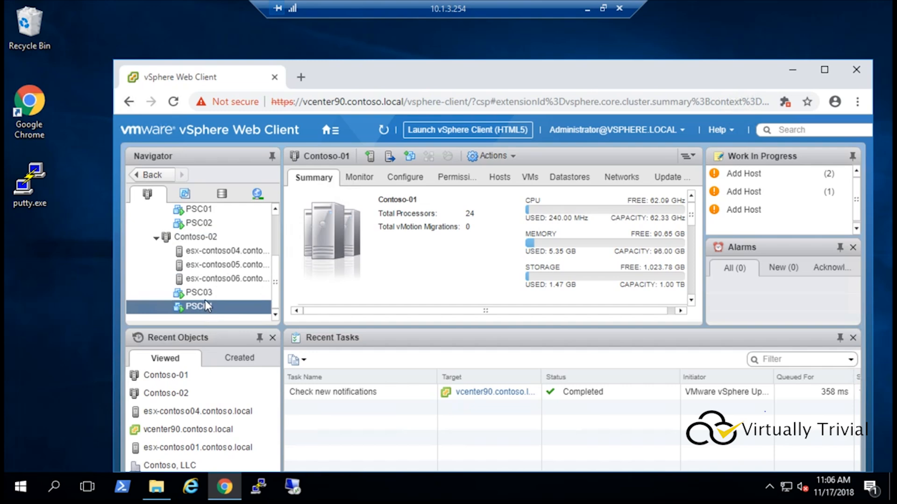
Step: Open an SSH session to psc04 in PuTTY, accept the host key, and log in as root
{"action": "double_click", "coordinate": [28, 189]}
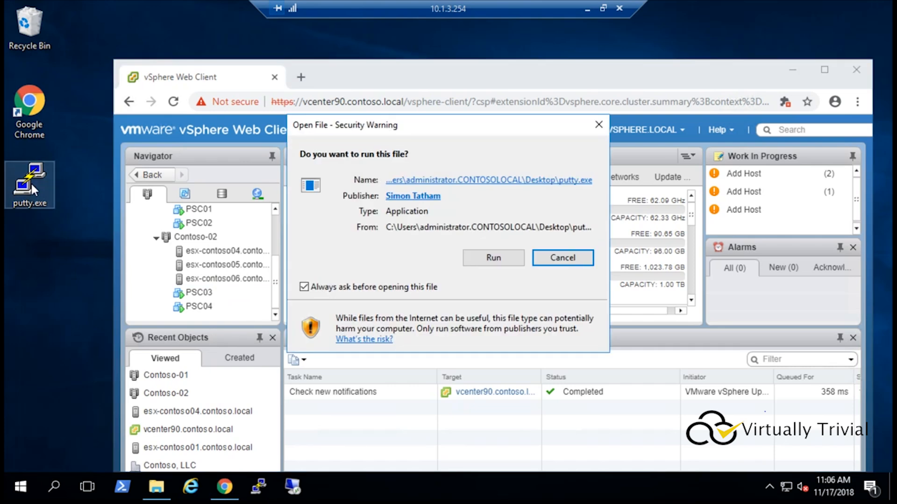
{"action": "left_click", "coordinate": [491, 257]}
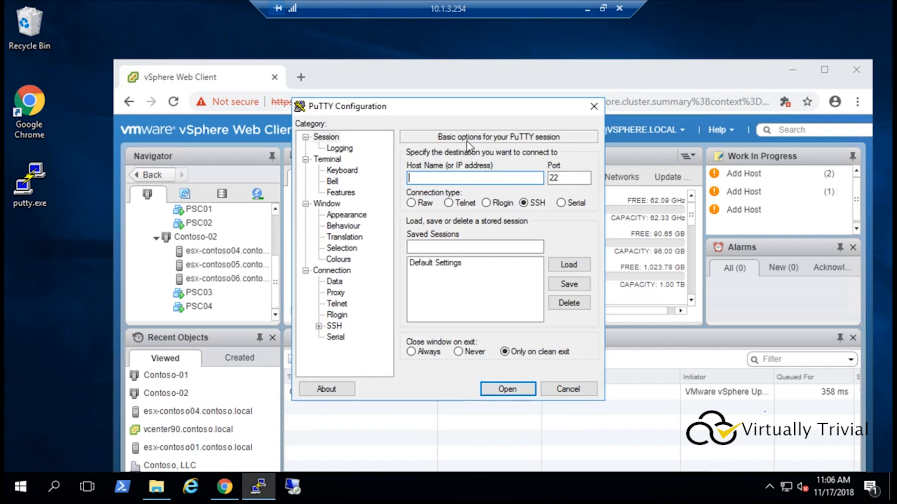
{"action": "type", "text": "psc04"}
{"action": "key", "text": "Return"}
{"action": "left_click", "coordinate": [421, 336]}
{"action": "type", "text": "root"}
{"action": "key", "text": "Return"}
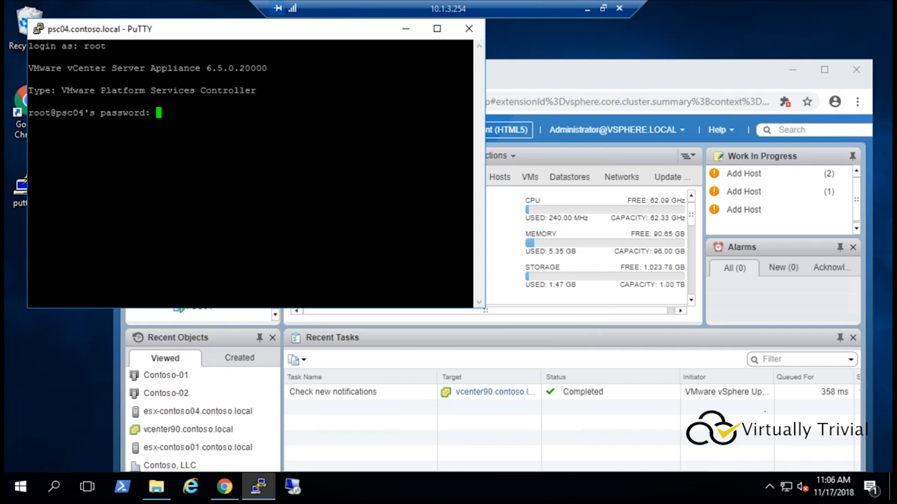
Step: Enter the root password and launch the Bash shell
{"action": "key", "text": "Return"}
{"action": "type", "text": "shell"}
{"action": "key", "text": "Return"}
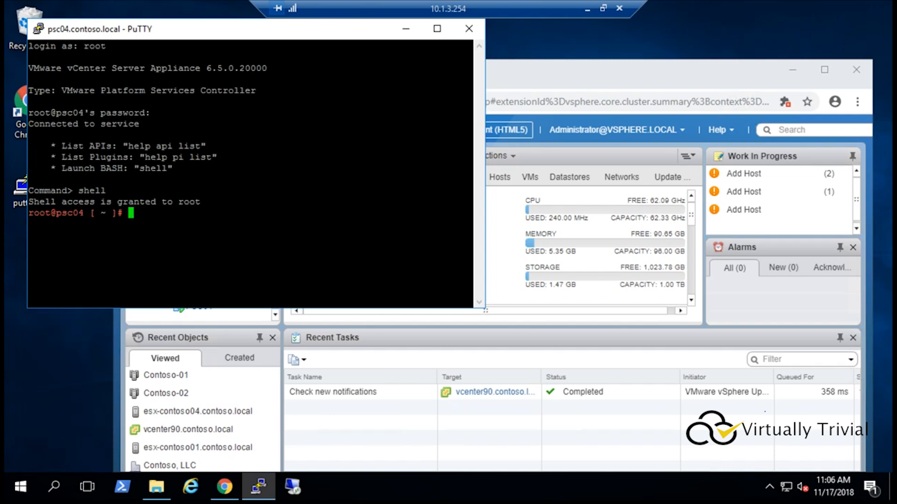
Step: Change to /usr/lib/vmware-vmdir/bin and run vdcrepadmin showpartners against psc01.contoso.local with the administrator password
{"action": "key", "text": "shift+Insert"}
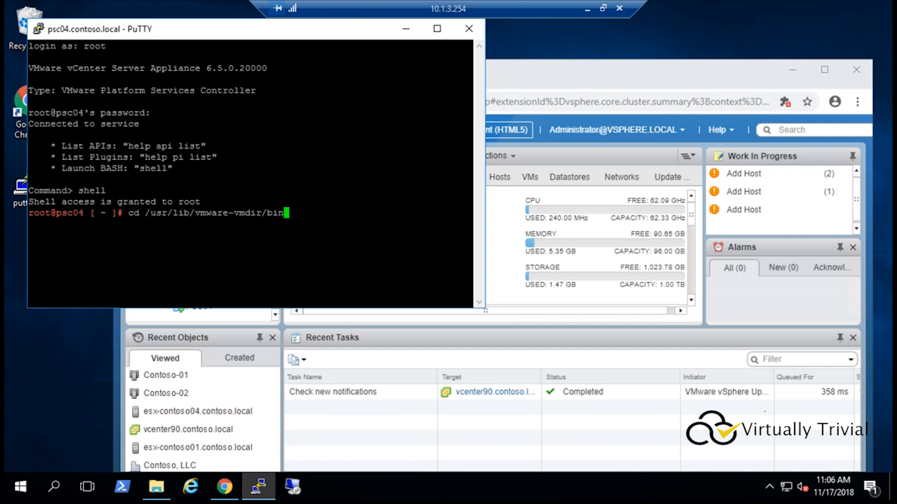
{"action": "key", "text": "Return"}
{"action": "key", "text": "shift+Insert"}
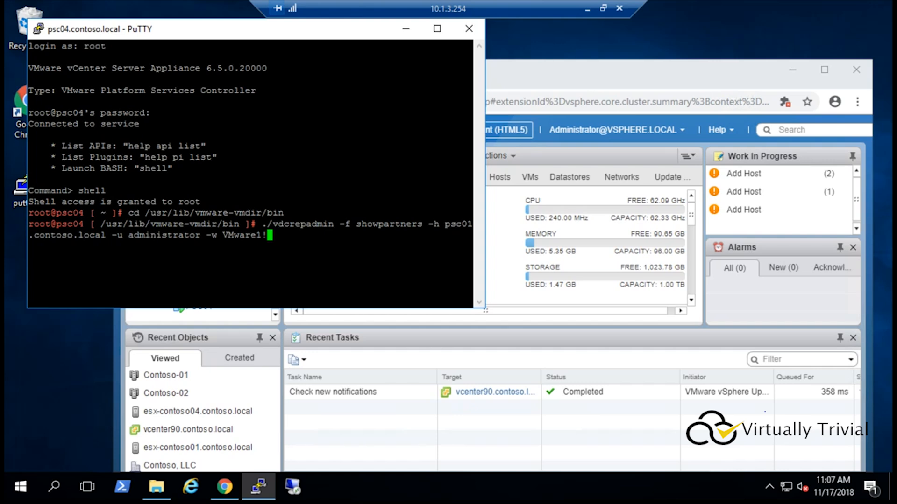
{"action": "key", "text": "Return"}
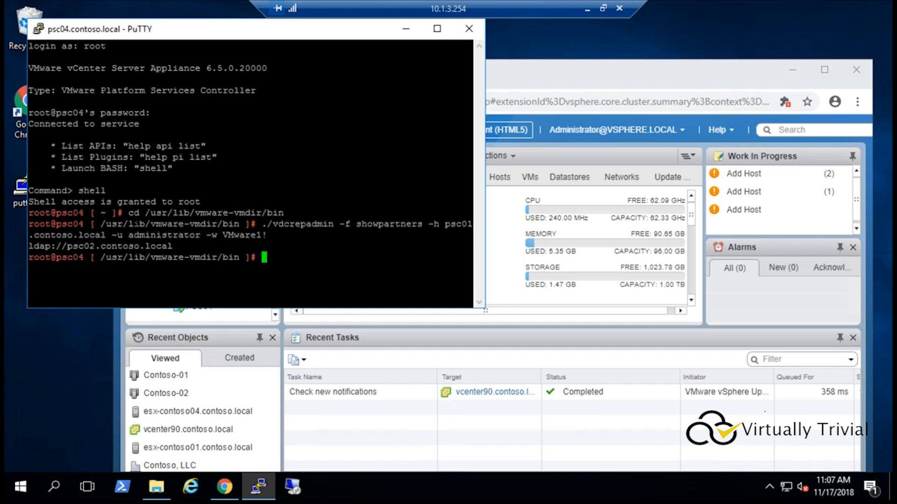
Step: Rerun the showpartners command against psc02.contoso.local and highlight its replication partners
{"action": "key", "text": "Up"}
{"action": "key", "text": "Left"}
{"action": "key", "text": "Left"}
{"action": "key", "text": "Left"}
{"action": "key", "text": "Left"}
{"action": "key", "text": "Left"}
{"action": "key", "text": "Left"}
{"action": "key", "text": "Left"}
{"action": "key", "text": "Left"}
{"action": "key", "text": "Left"}
{"action": "key", "text": "Left"}
{"action": "key", "text": "Left"}
{"action": "key", "text": "Left"}
{"action": "key", "text": "Left"}
{"action": "key", "text": "Left"}
{"action": "key", "text": "Left"}
{"action": "key", "text": "Left"}
{"action": "key", "text": "Left"}
{"action": "key", "text": "Left"}
{"action": "key", "text": "Left"}
{"action": "key", "text": "Left"}
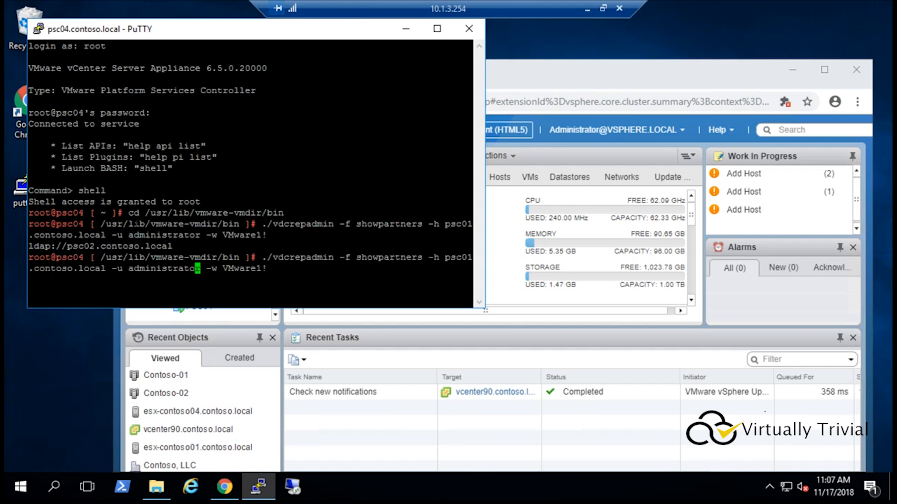
{"action": "key", "text": "Left"}
{"action": "key", "text": "Left"}
{"action": "key", "text": "Left"}
{"action": "key", "text": "Left"}
{"action": "key", "text": "Left"}
{"action": "key", "text": "Left"}
{"action": "key", "text": "Left"}
{"action": "key", "text": "Left"}
{"action": "key", "text": "Left"}
{"action": "key", "text": "Left"}
{"action": "key", "text": "Left"}
{"action": "key", "text": "Left"}
{"action": "key", "text": "Left"}
{"action": "key", "text": "Left"}
{"action": "key", "text": "Left"}
{"action": "key", "text": "BackSpace"}
{"action": "type", "text": "2"}
{"action": "key", "text": "Return"}
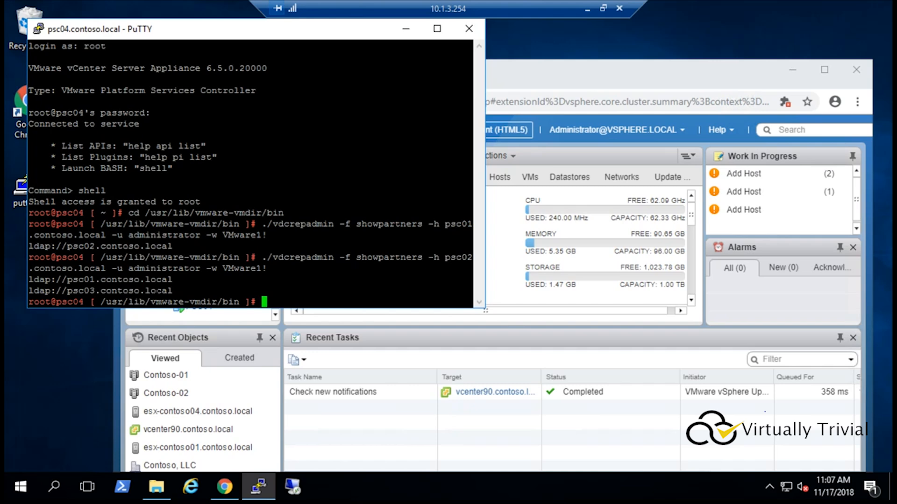
{"action": "double_click", "coordinate": [87, 280]}
{"action": "double_click", "coordinate": [92, 290]}
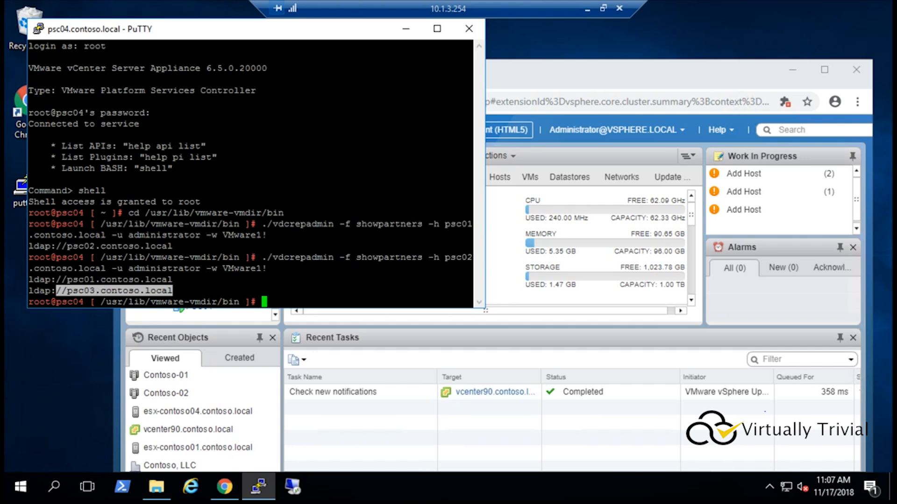
{"action": "left_click", "coordinate": [280, 292]}
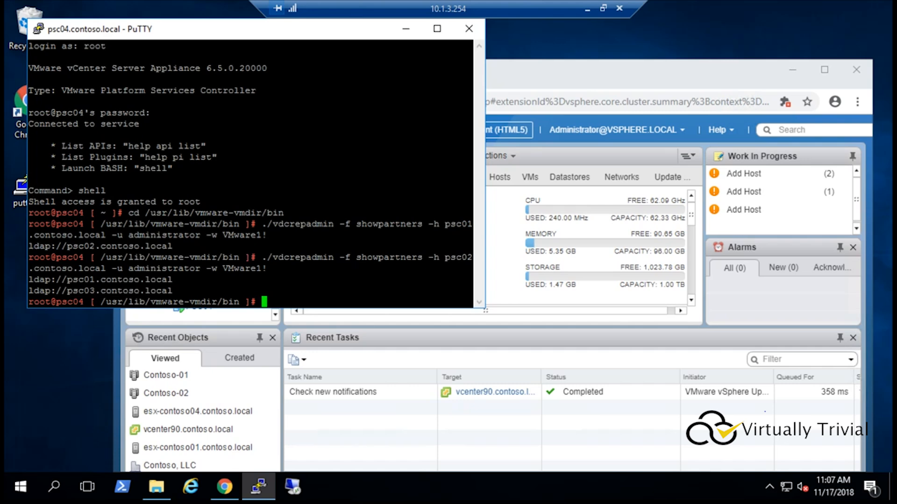
Step: Rerun the showpartners command against psc03.contoso.local and highlight its replication partners
{"action": "key", "text": "Up"}
{"action": "key", "text": "Left"}
{"action": "key", "text": "Left"}
{"action": "key", "text": "Left"}
{"action": "key", "text": "Left"}
{"action": "key", "text": "Left"}
{"action": "key", "text": "Left"}
{"action": "key", "text": "Left"}
{"action": "key", "text": "Left"}
{"action": "key", "text": "Left"}
{"action": "key", "text": "Left"}
{"action": "key", "text": "Left"}
{"action": "key", "text": "Left"}
{"action": "key", "text": "Left"}
{"action": "key", "text": "Left"}
{"action": "key", "text": "Left"}
{"action": "key", "text": "Left"}
{"action": "key", "text": "Left"}
{"action": "key", "text": "Left"}
{"action": "key", "text": "Left"}
{"action": "key", "text": "Left"}
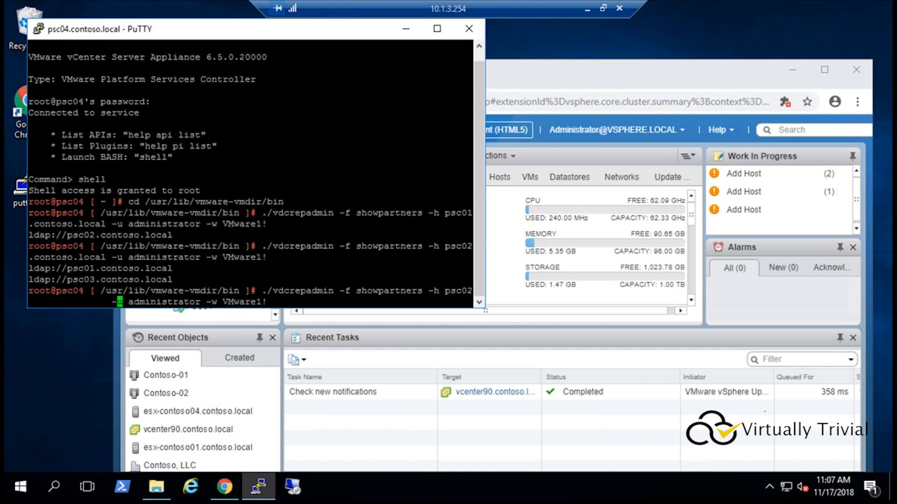
{"action": "key", "text": "Left"}
{"action": "key", "text": "BackSpace"}
{"action": "type", "text": "3"}
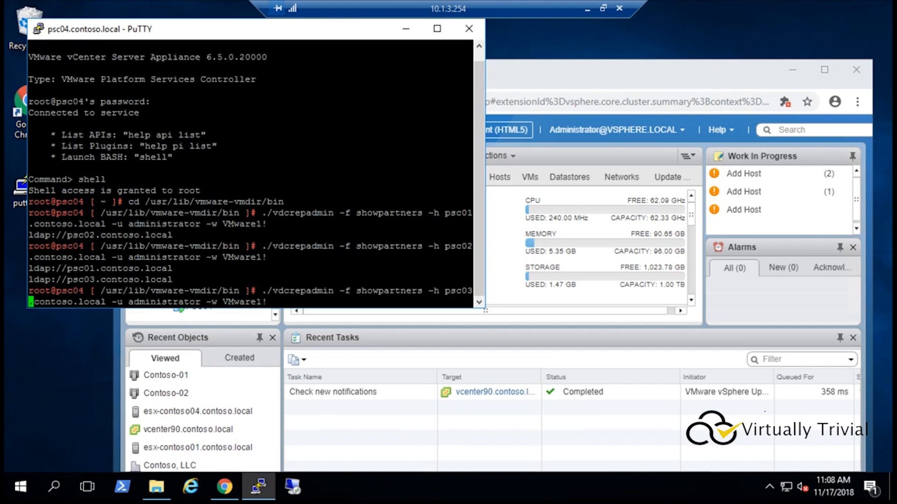
{"action": "key", "text": "Return"}
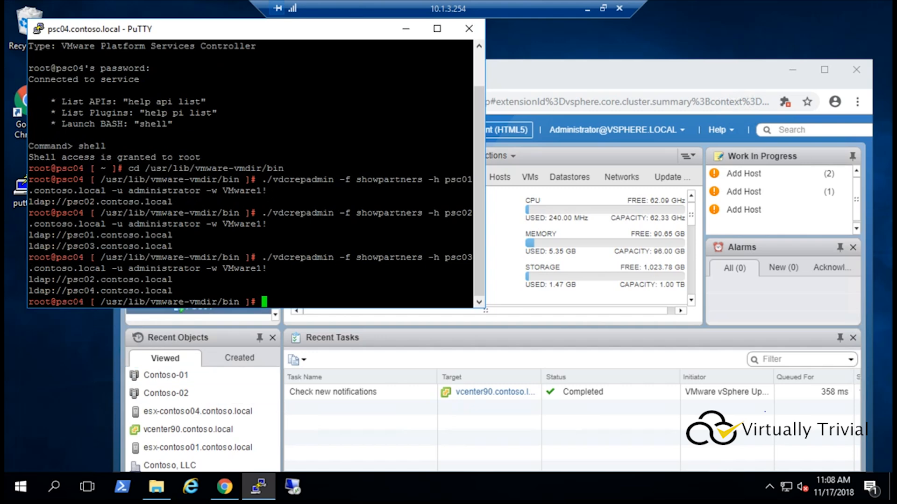
{"action": "double_click", "coordinate": [85, 279]}
{"action": "double_click", "coordinate": [87, 290]}
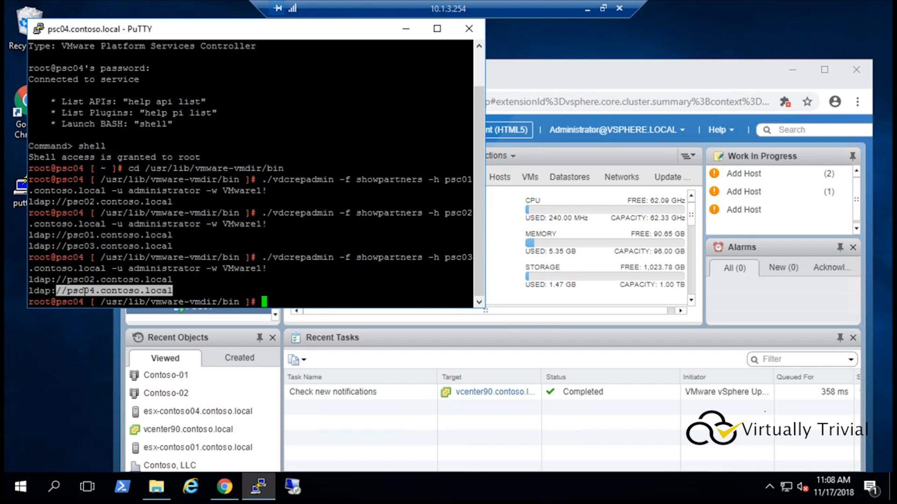
{"action": "left_click", "coordinate": [205, 283]}
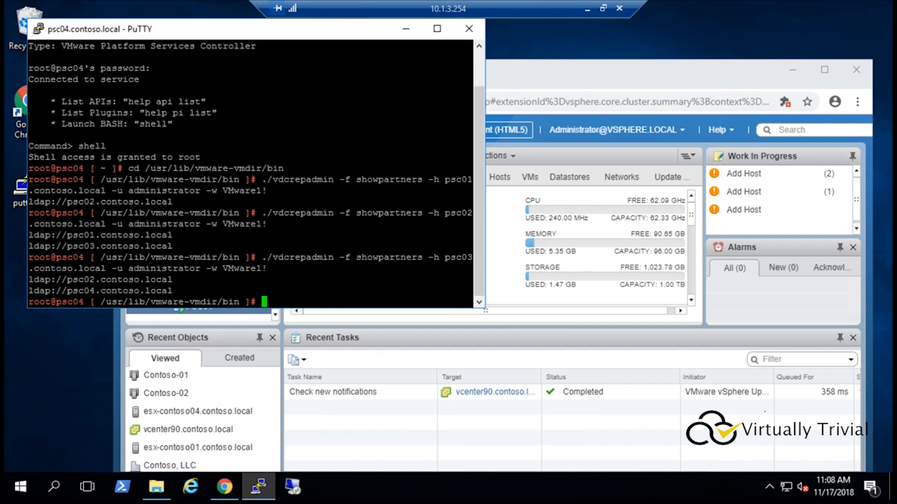
Step: Rerun the showpartners command against psc04.contoso.local and highlight its replication partner
{"action": "key", "text": "Up"}
{"action": "key", "text": "Left"}
{"action": "key", "text": "Left"}
{"action": "key", "text": "Left"}
{"action": "key", "text": "Left"}
{"action": "key", "text": "Left"}
{"action": "key", "text": "Left"}
{"action": "key", "text": "Left"}
{"action": "key", "text": "Left"}
{"action": "key", "text": "Left"}
{"action": "key", "text": "Left"}
{"action": "key", "text": "Left"}
{"action": "key", "text": "Left"}
{"action": "key", "text": "Left"}
{"action": "key", "text": "Left"}
{"action": "key", "text": "Left"}
{"action": "key", "text": "Left"}
{"action": "key", "text": "Left"}
{"action": "key", "text": "Left"}
{"action": "key", "text": "Left"}
{"action": "key", "text": "Left"}
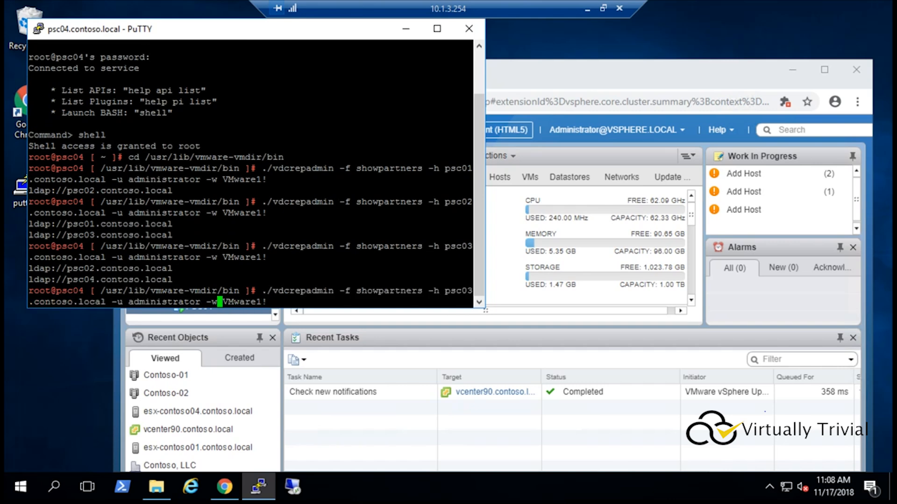
{"action": "key", "text": "Right"}
{"action": "key", "text": "BackSpace"}
{"action": "type", "text": "4"}
{"action": "key", "text": "Return"}
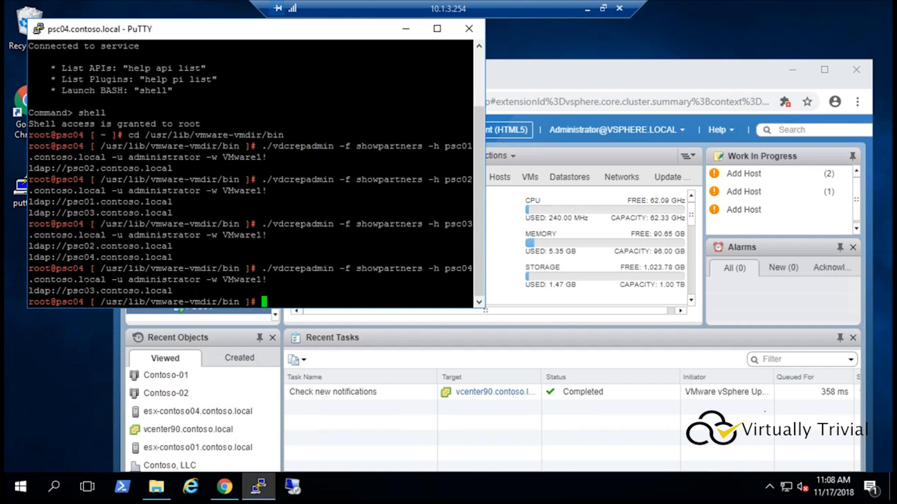
{"action": "double_click", "coordinate": [106, 290]}
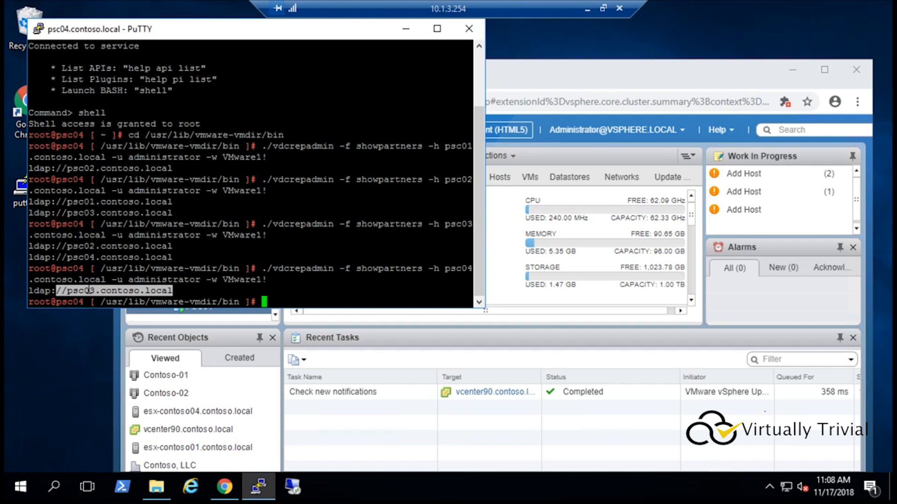
{"action": "left_click", "coordinate": [102, 290]}
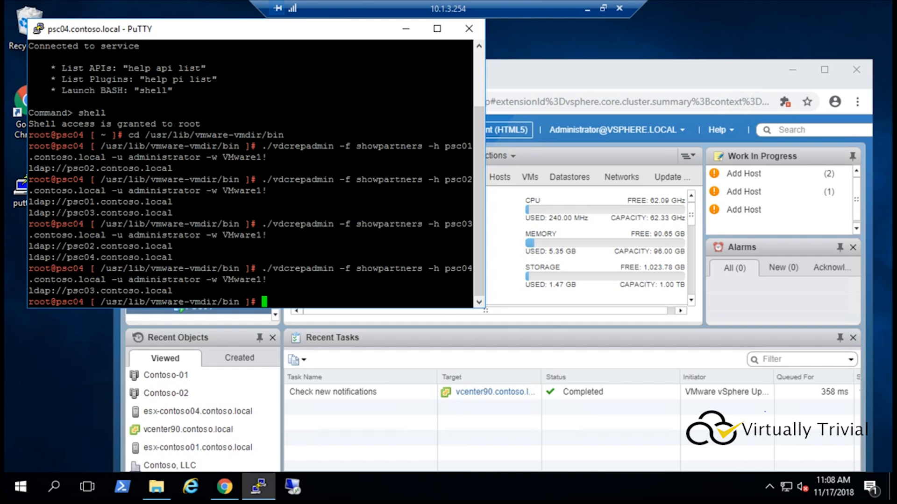
Step: Create a replication agreement from psc04.contoso.local to psc01.contoso.local with vdcrepadmin createagreement, and recheck psc04's partners
{"action": "type", "text": "./vdcrepadmin -f createagreement -2 -h psc04.contoso.local -H psc01.contoso.local -u administrator -w VMware1!"}
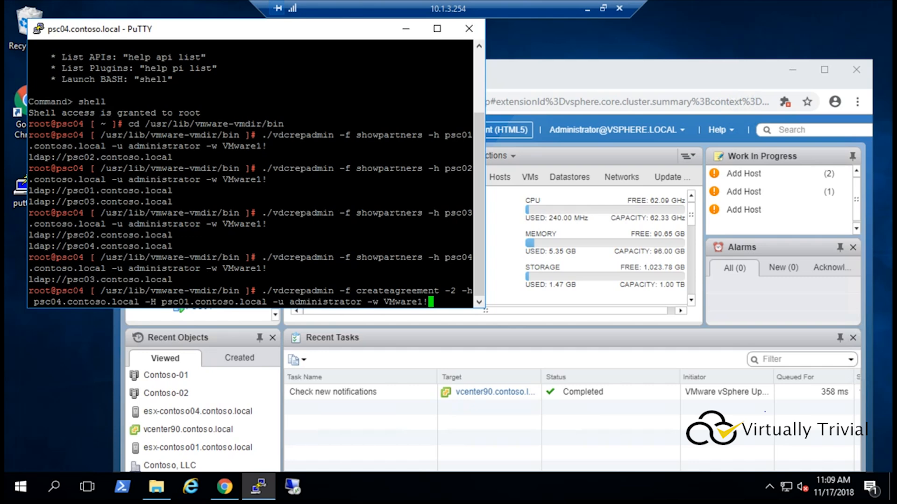
{"action": "key", "text": "Return"}
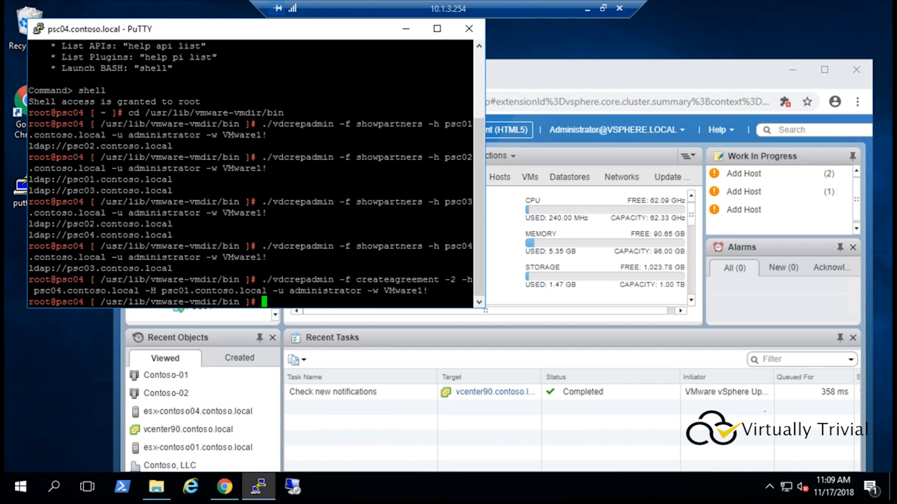
{"action": "key", "text": "Up"}
{"action": "key", "text": "Up"}
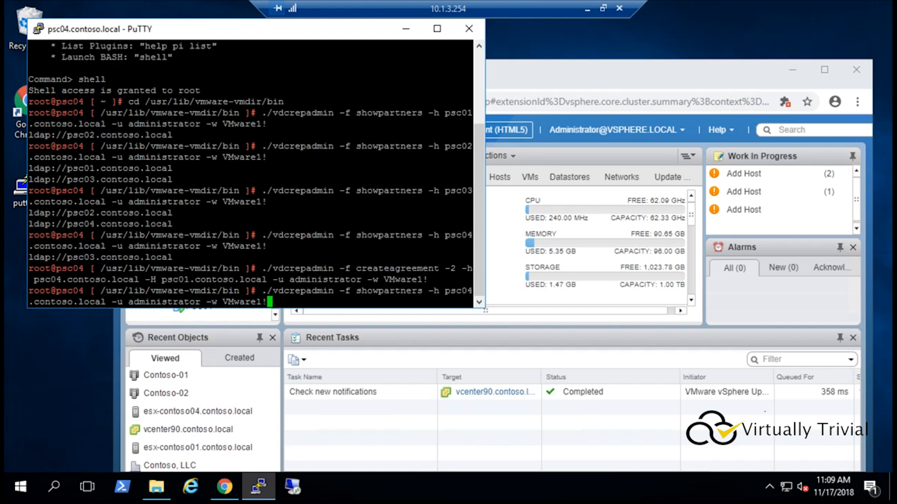
{"action": "key", "text": "Return"}
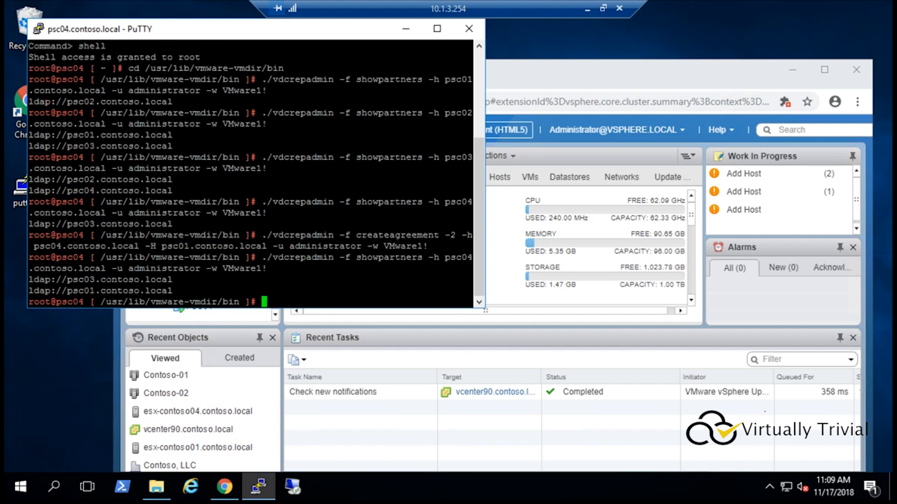
{"action": "double_click", "coordinate": [116, 280]}
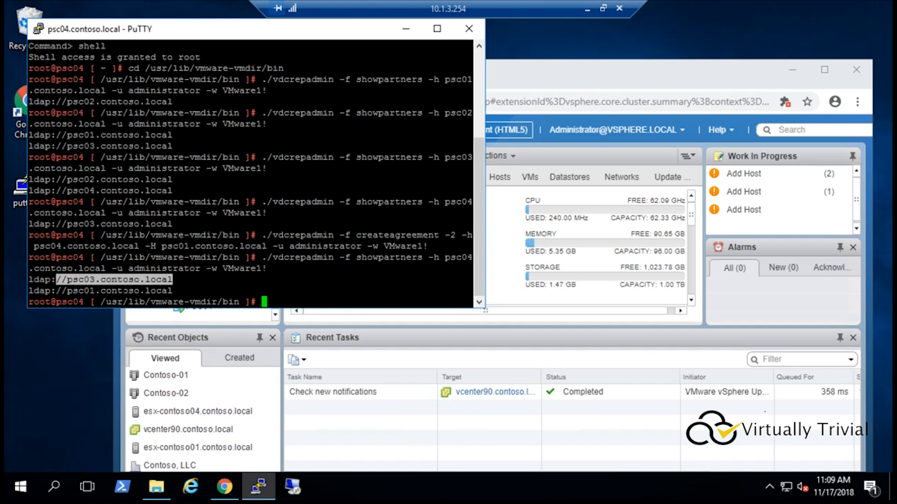
{"action": "double_click", "coordinate": [123, 292]}
{"action": "left_click", "coordinate": [196, 287]}
Step: Rerun the showpartners command against psc01.contoso.local and highlight its replication partners
{"action": "key", "text": "Up"}
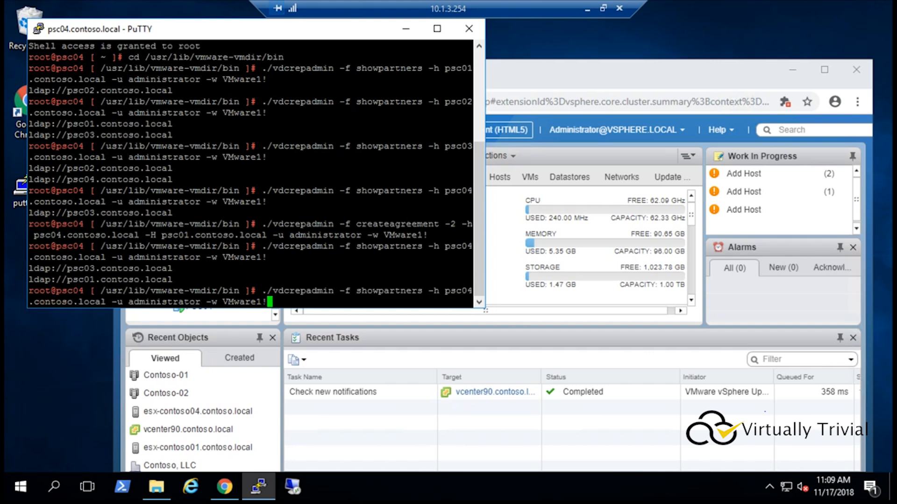
{"action": "key", "text": "Left"}
{"action": "key", "text": "Left"}
{"action": "key", "text": "Left"}
{"action": "key", "text": "Left"}
{"action": "key", "text": "Left"}
{"action": "key", "text": "Left"}
{"action": "key", "text": "Left"}
{"action": "key", "text": "Left"}
{"action": "key", "text": "Left"}
{"action": "key", "text": "Left"}
{"action": "key", "text": "Left"}
{"action": "key", "text": "Left"}
{"action": "key", "text": "Left"}
{"action": "key", "text": "Left"}
{"action": "key", "text": "Left"}
{"action": "key", "text": "Left"}
{"action": "key", "text": "Left"}
{"action": "key", "text": "Left"}
{"action": "key", "text": "Left"}
{"action": "key", "text": "Left"}
{"action": "key", "text": "Left"}
{"action": "key", "text": "BackSpace"}
{"action": "type", "text": "1"}
{"action": "key", "text": "Return"}
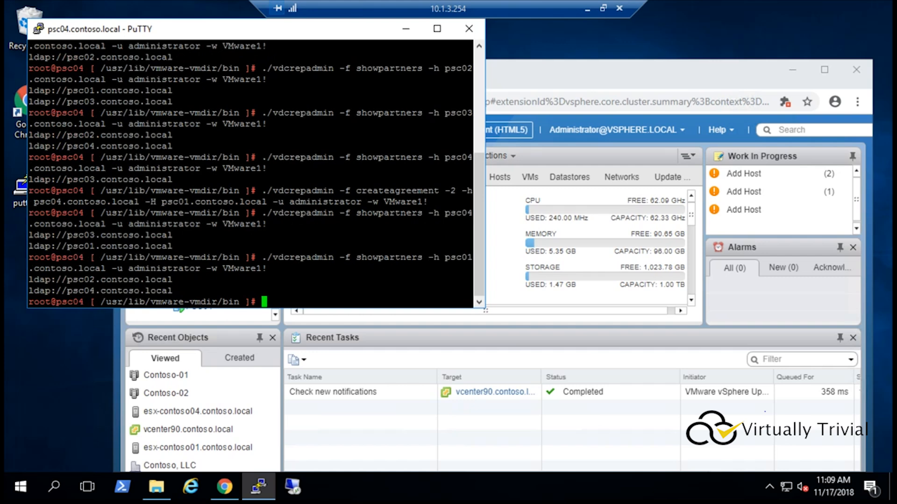
{"action": "double_click", "coordinate": [97, 280]}
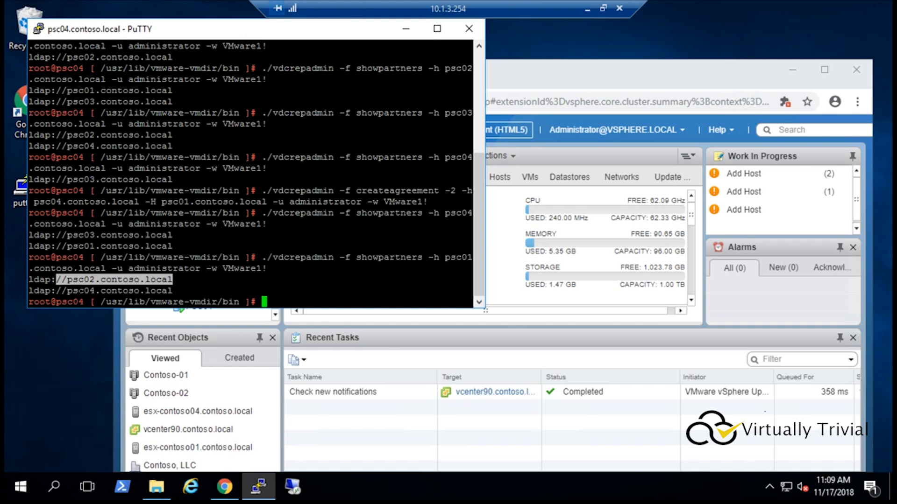
{"action": "double_click", "coordinate": [80, 291]}
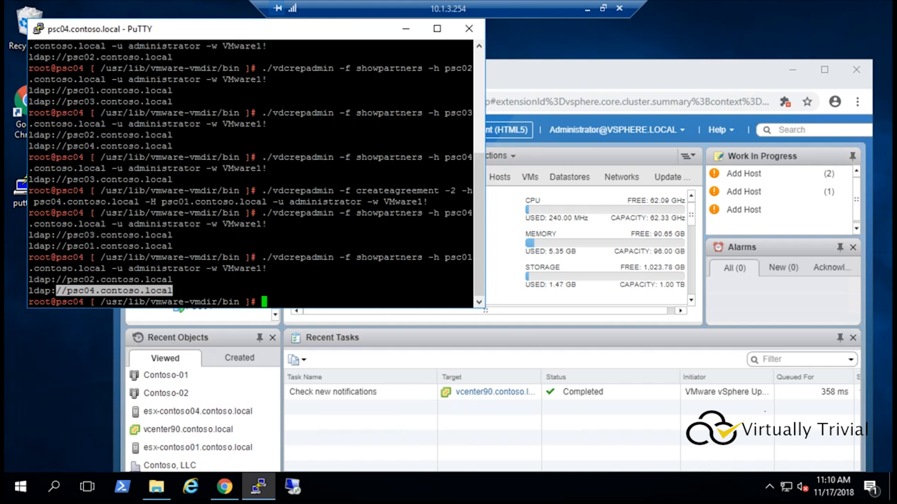
{"action": "left_click", "coordinate": [629, 72]}
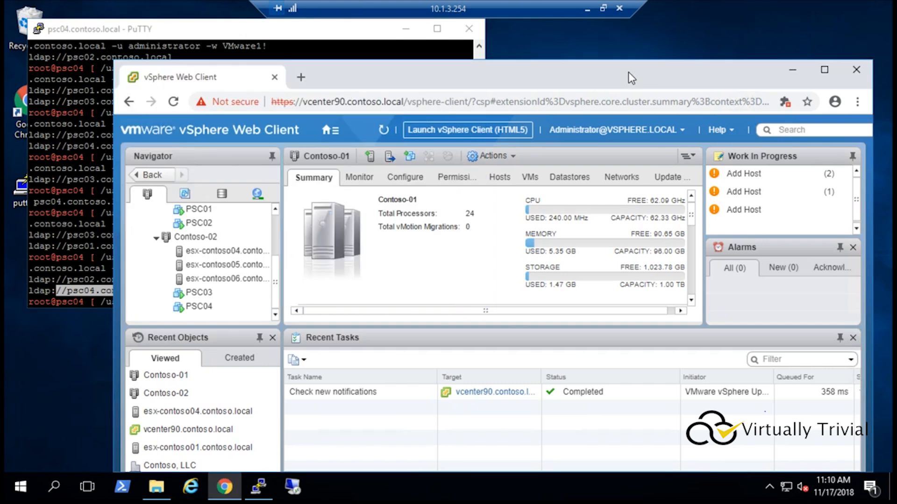
{"action": "right_click", "coordinate": [234, 496]}
{"action": "left_click", "coordinate": [224, 408]}
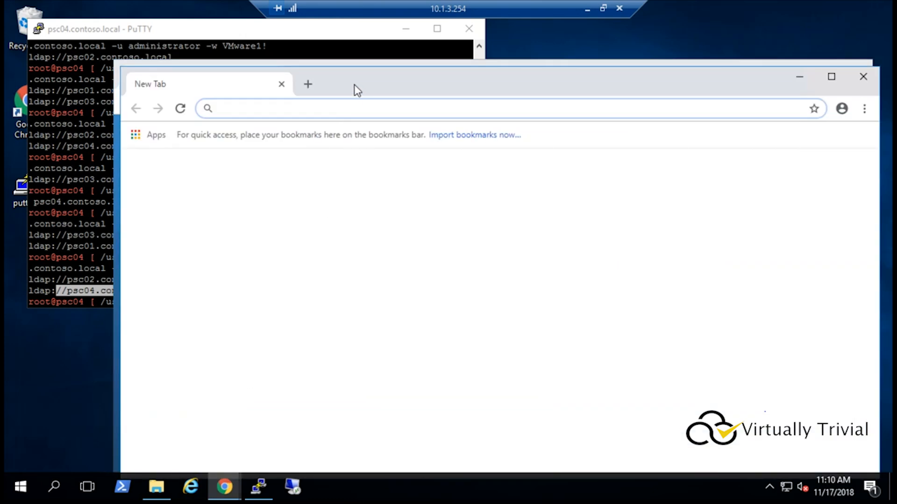
{"action": "type", "text": "https://psc01.contoso.local:5480"}
{"action": "key", "text": "Return"}
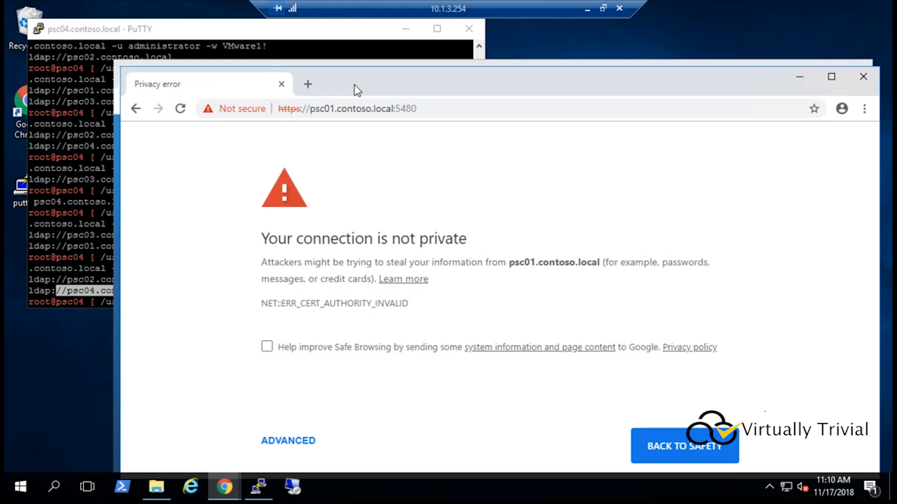
Step: Proceed past the certificate warning to psc01's appliance management page
{"action": "left_click", "coordinate": [295, 442]}
{"action": "left_click", "coordinate": [344, 252]}
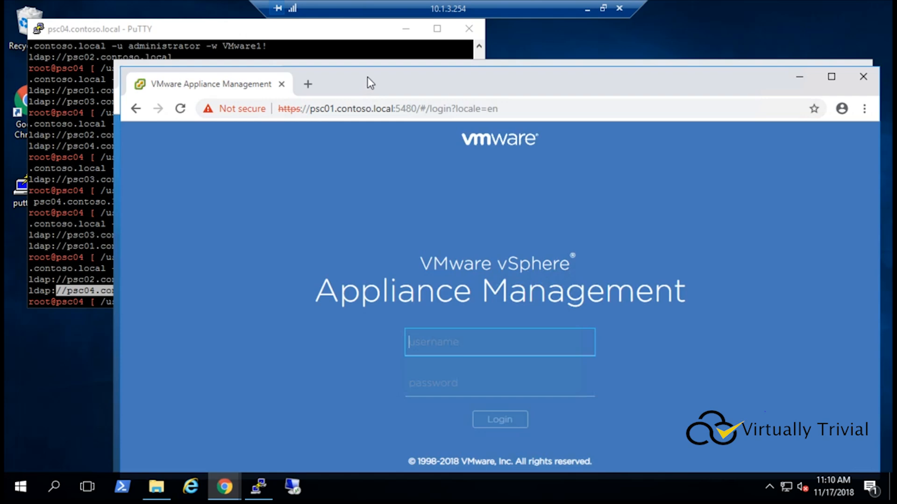
{"action": "left_click_drag", "start_coordinate": [366, 82], "coordinate": [331, 34]}
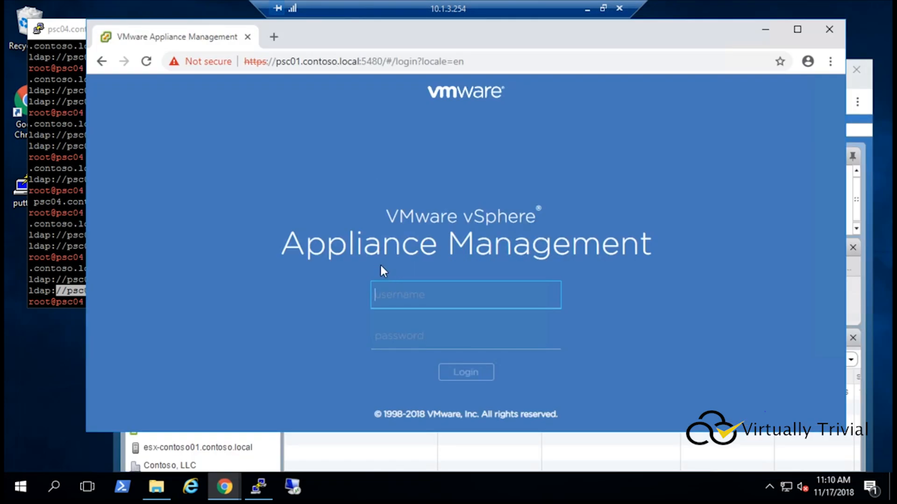
Step: Log in to the appliance management as root with the root password
{"action": "left_click", "coordinate": [365, 61]}
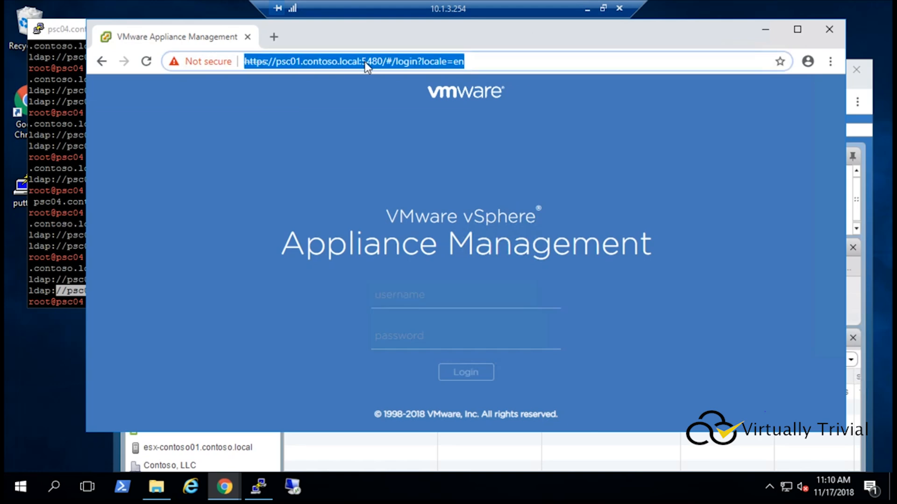
{"action": "left_click", "coordinate": [383, 61]}
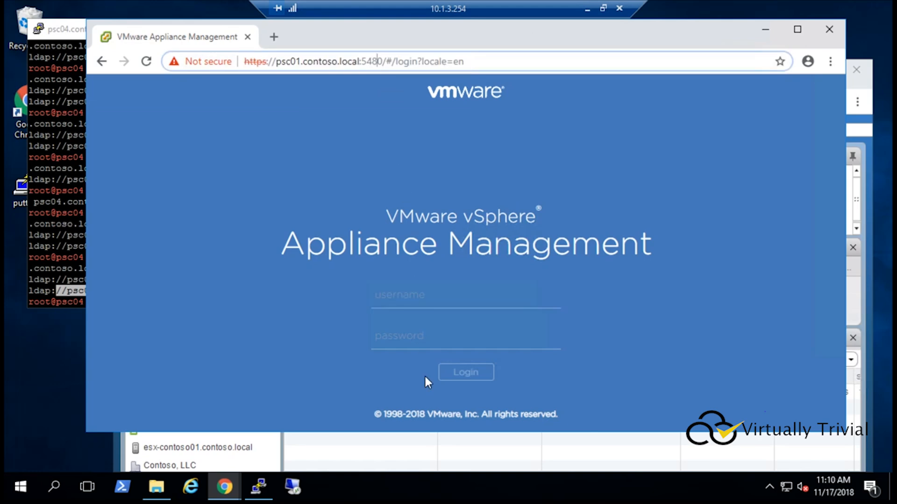
{"action": "left_click", "coordinate": [414, 295]}
{"action": "type", "text": "root"}
{"action": "key", "text": "Tab"}
{"action": "type", "text": "VMware1!"}
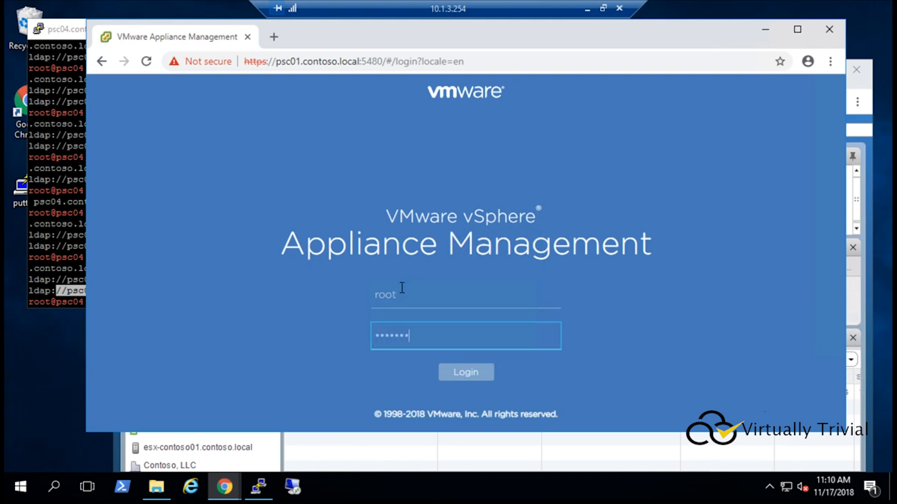
{"action": "key", "text": "Return"}
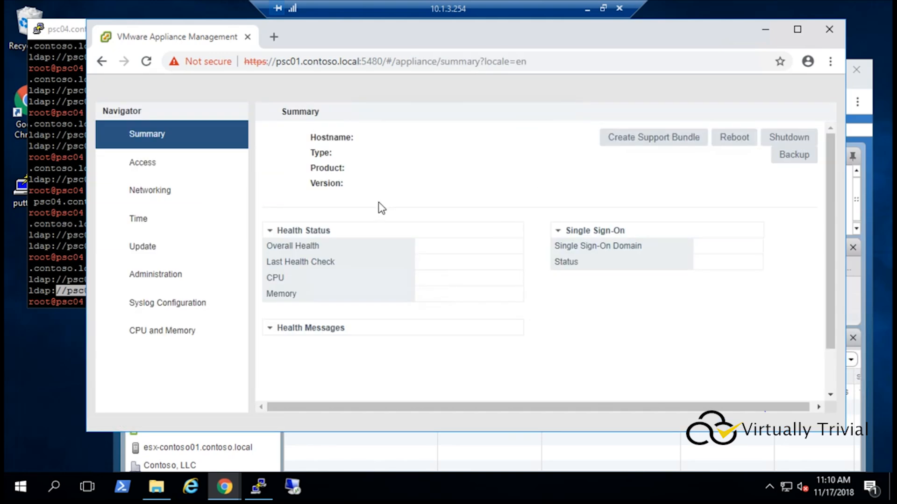
Step: Set psc01's secondary DNS server to 10.1.3.11 in the networking hostname and name server settings
{"action": "left_click", "coordinate": [158, 192]}
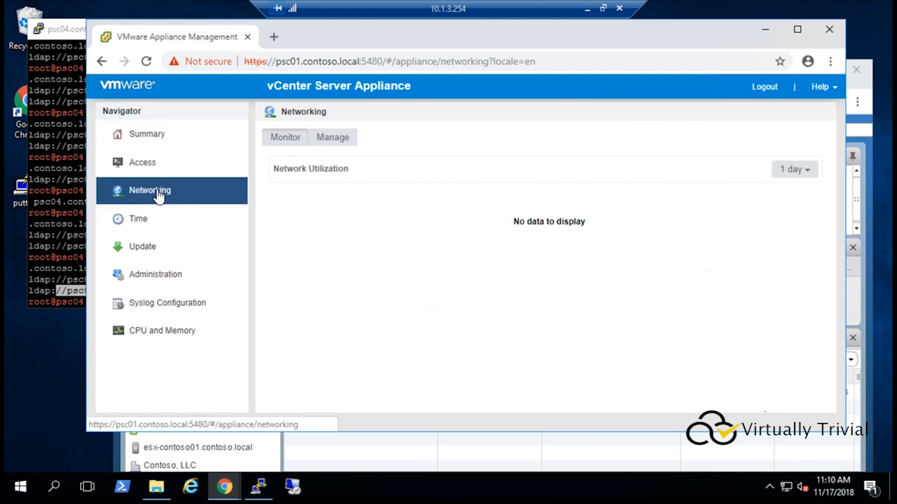
{"action": "left_click", "coordinate": [352, 141]}
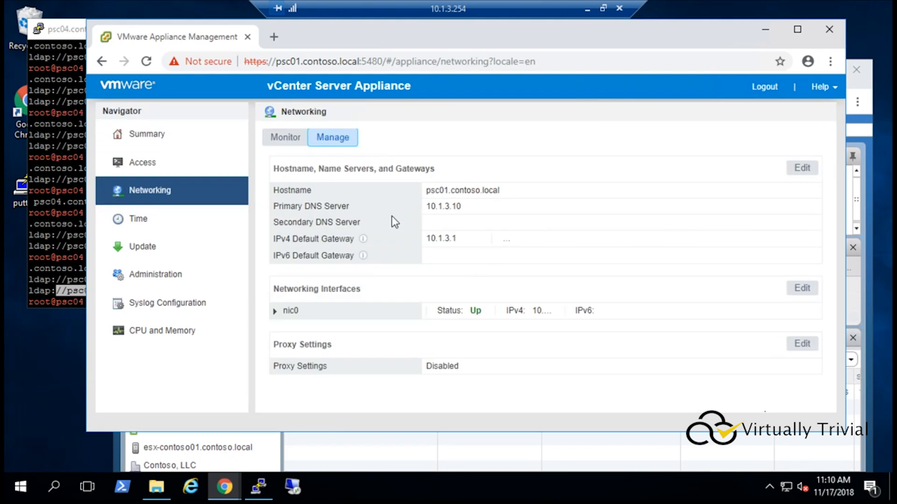
{"action": "left_click", "coordinate": [801, 169]}
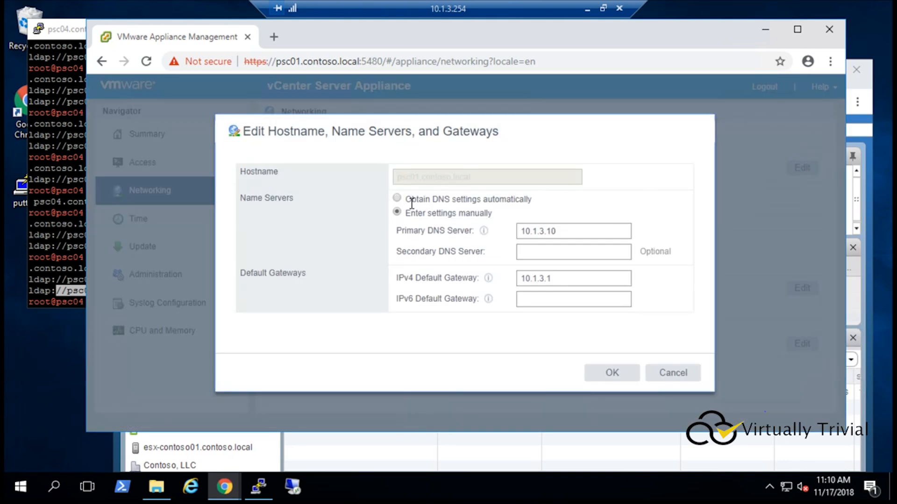
{"action": "left_click_drag", "start_coordinate": [570, 230], "coordinate": [455, 229]}
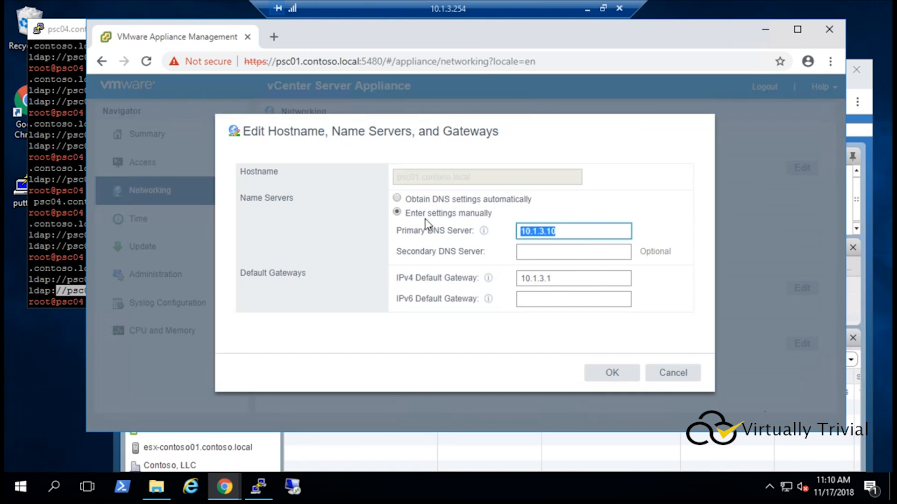
{"action": "key", "text": "ctrl+c"}
{"action": "left_click", "coordinate": [555, 247]}
{"action": "key", "text": "ctrl+v"}
{"action": "key", "text": "BackSpace"}
{"action": "type", "text": "1"}
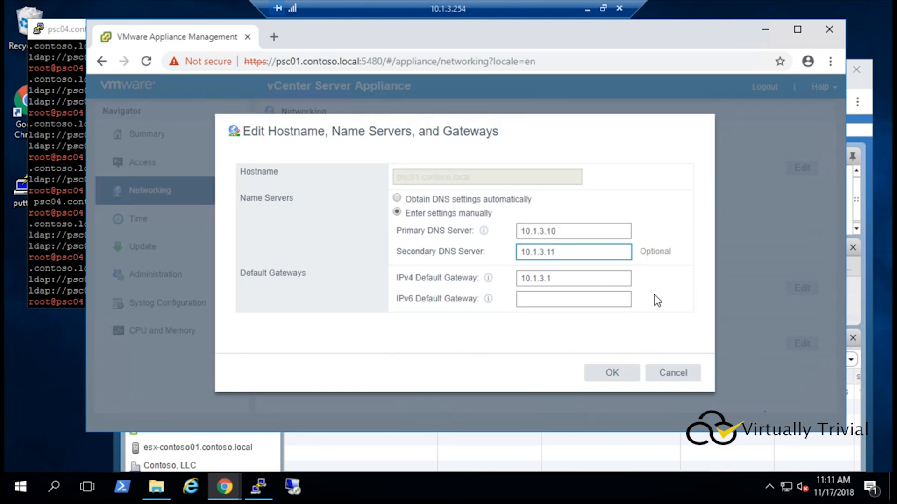
{"action": "left_click", "coordinate": [613, 372]}
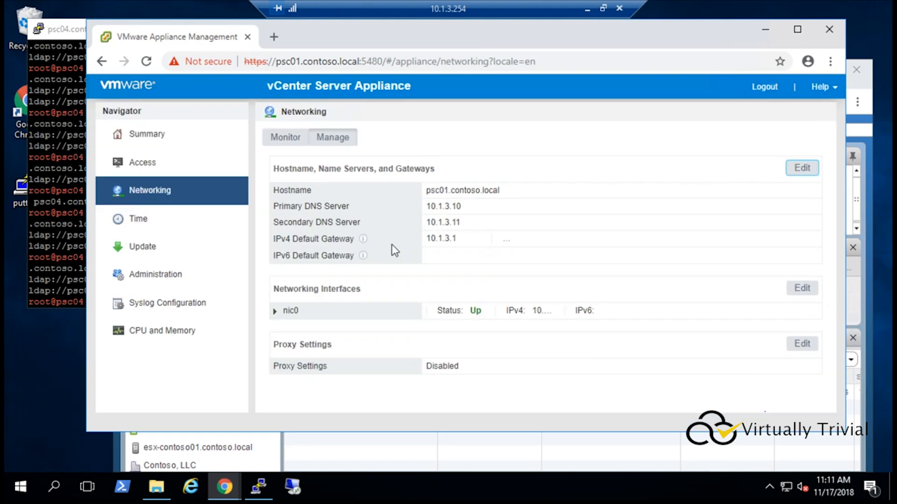
Step: Set psc01's NTP time servers to 10.1.3.10,10.1.3.11 in the time synchronization settings
{"action": "left_click", "coordinate": [145, 223]}
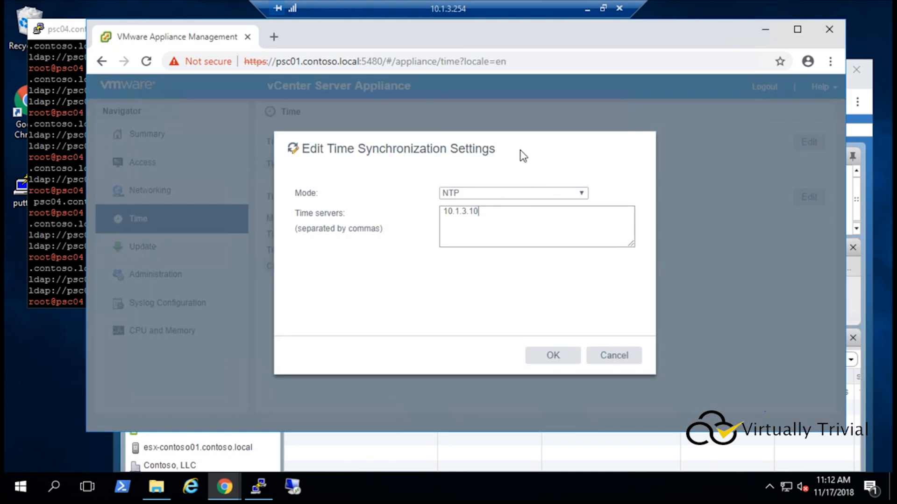
{"action": "type", "text": ","}
{"action": "key", "text": "ctrl+v"}
{"action": "key", "text": "BackSpace"}
{"action": "type", "text": "1"}
{"action": "left_click_drag", "start_coordinate": [522, 211], "coordinate": [400, 214]}
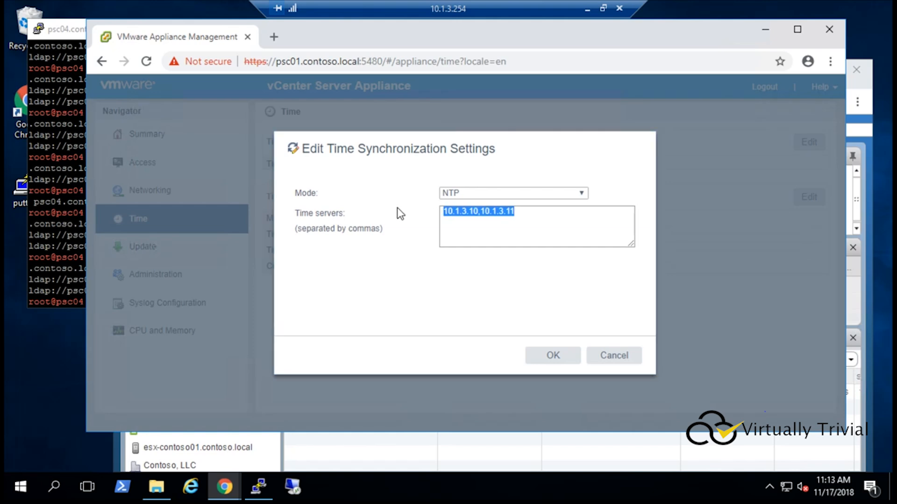
{"action": "left_click", "coordinate": [528, 216]}
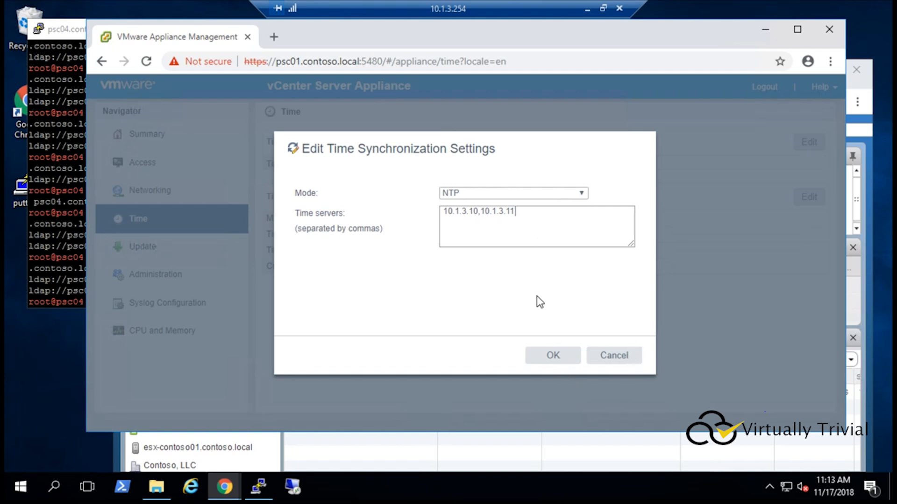
{"action": "left_click", "coordinate": [552, 360]}
{"action": "left_click_drag", "start_coordinate": [481, 234], "coordinate": [544, 234]}
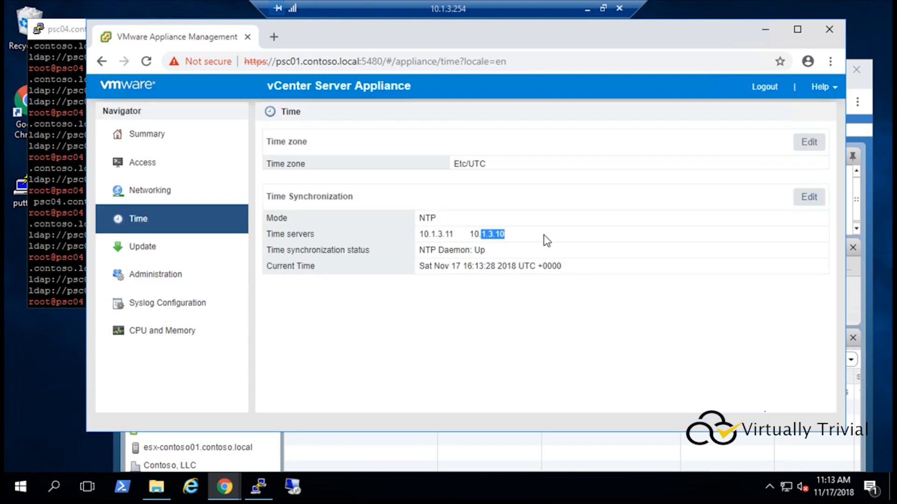
{"action": "left_click", "coordinate": [464, 242]}
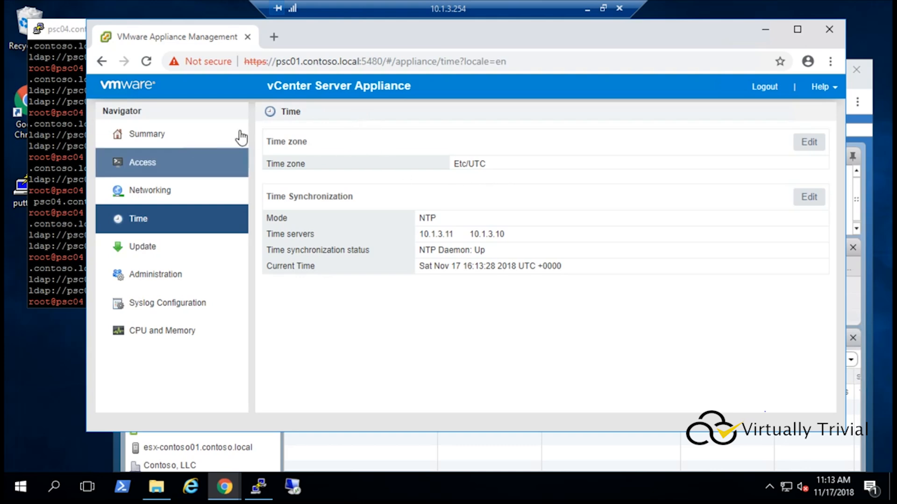
{"action": "left_click", "coordinate": [299, 61]}
{"action": "key", "text": "BackSpace"}
{"action": "type", "text": "2"}
{"action": "key", "text": "Return"}
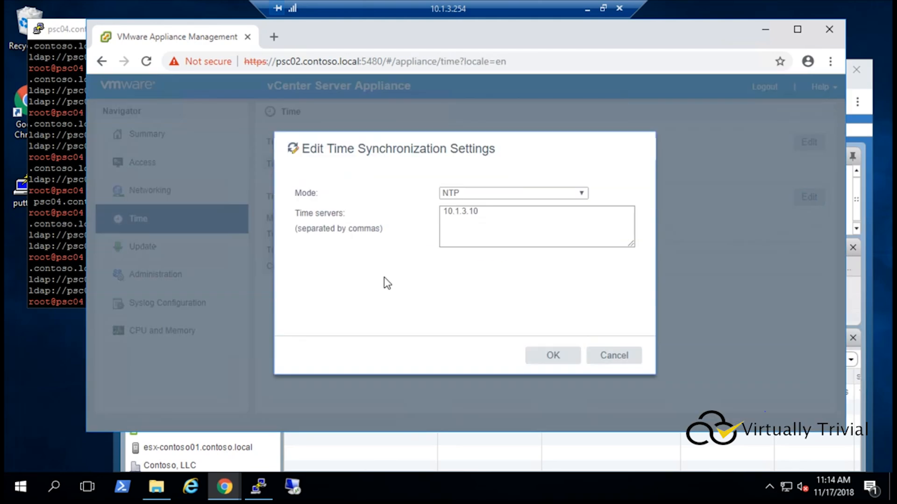
Step: Review psc04's DNS server and time server settings
{"action": "left_click", "coordinate": [554, 355]}
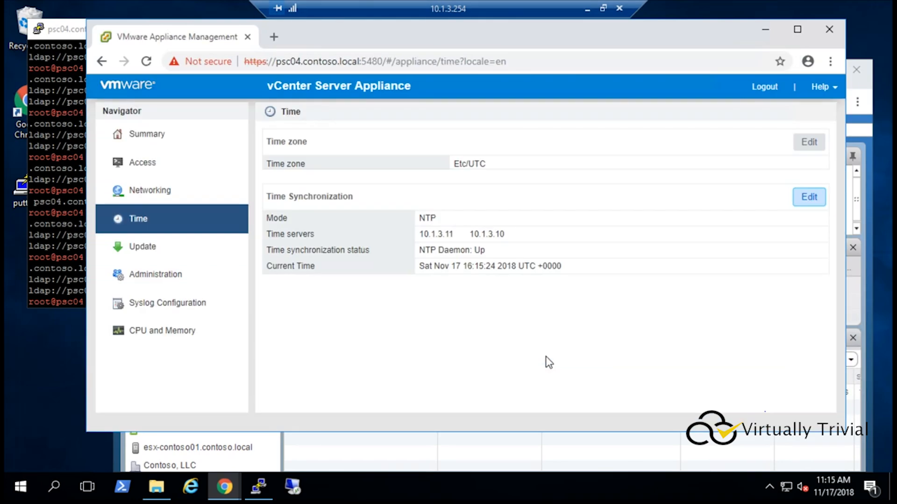
{"action": "left_click", "coordinate": [349, 321]}
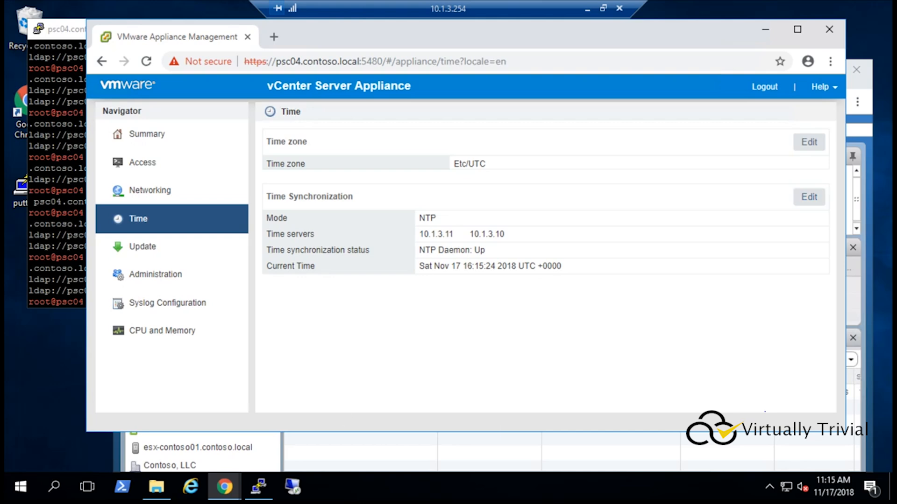